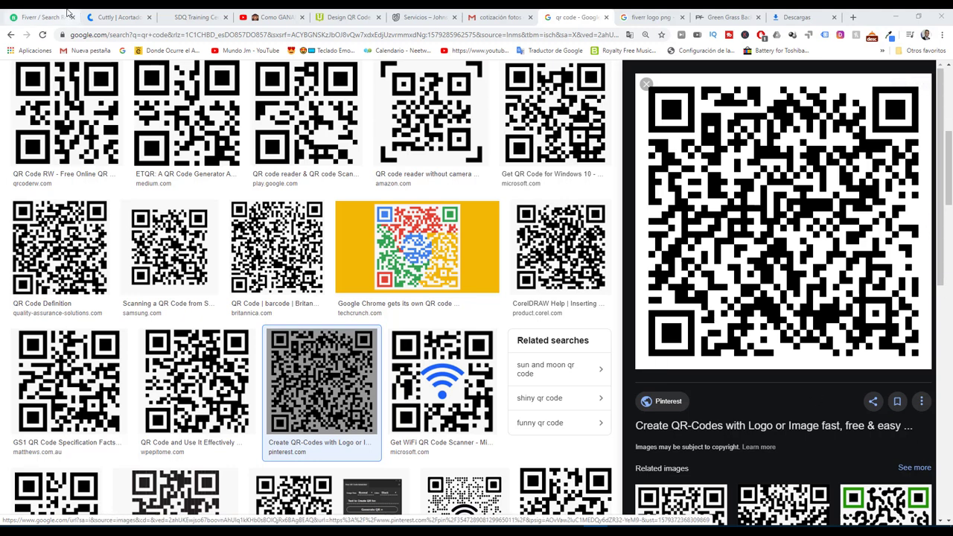
Look over the SDQ Training Center homepage up to its CURSOS CERTIFICADOS banner, then return to Cuttly
{"action": "left_click", "coordinate": [111, 16]}
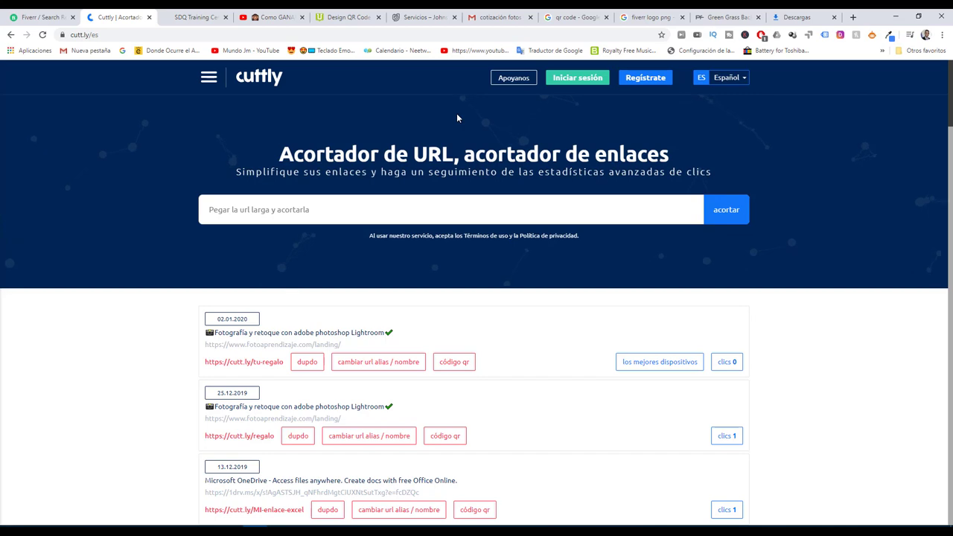
{"action": "left_click", "coordinate": [181, 18]}
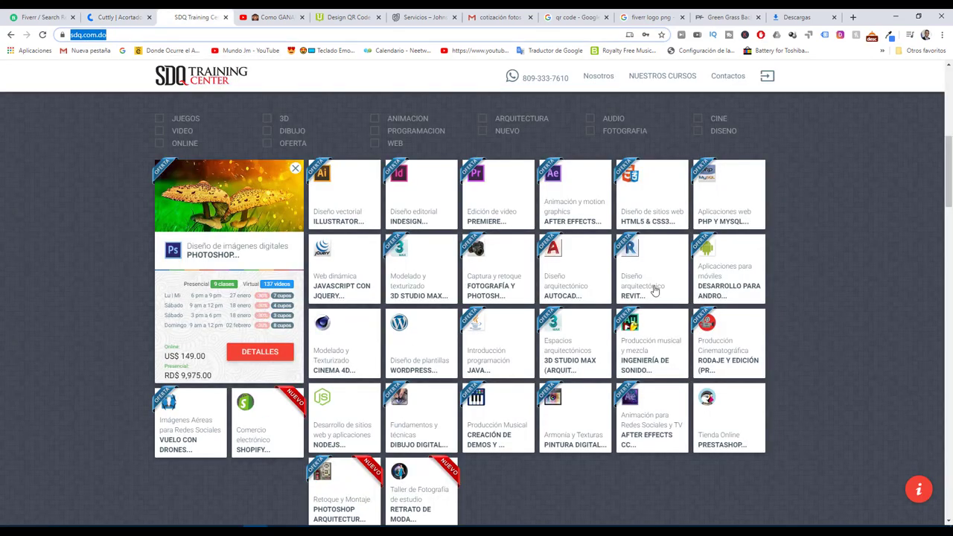
{"action": "scroll", "coordinate": [848, 301], "scroll_direction": "up", "scroll_amount": 3}
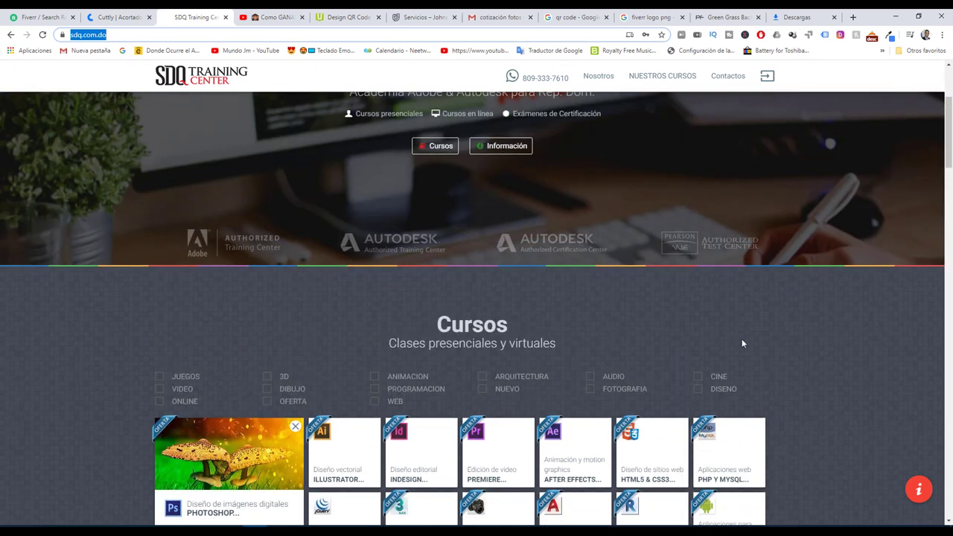
{"action": "scroll", "coordinate": [742, 339], "scroll_direction": "up", "scroll_amount": 3}
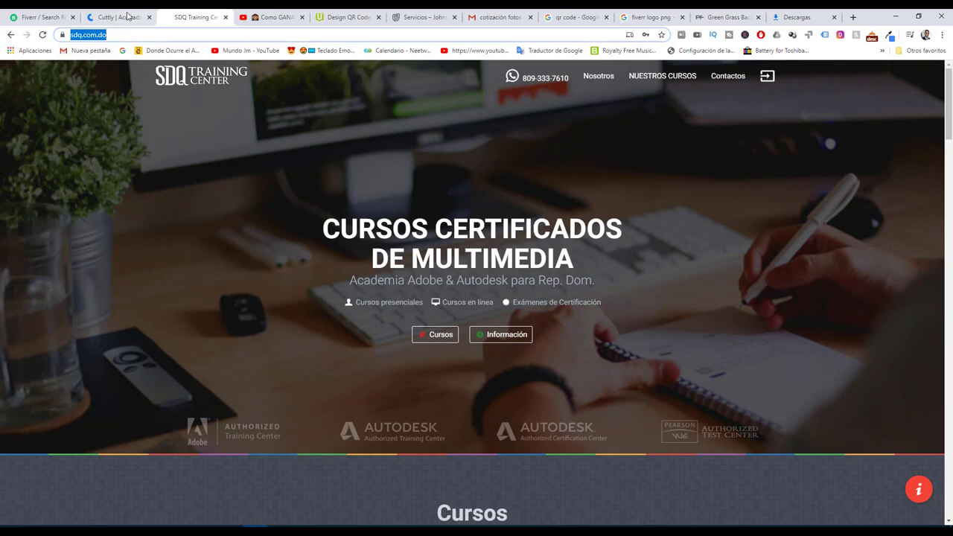
{"action": "left_click", "coordinate": [119, 17]}
{"action": "left_click", "coordinate": [252, 211]}
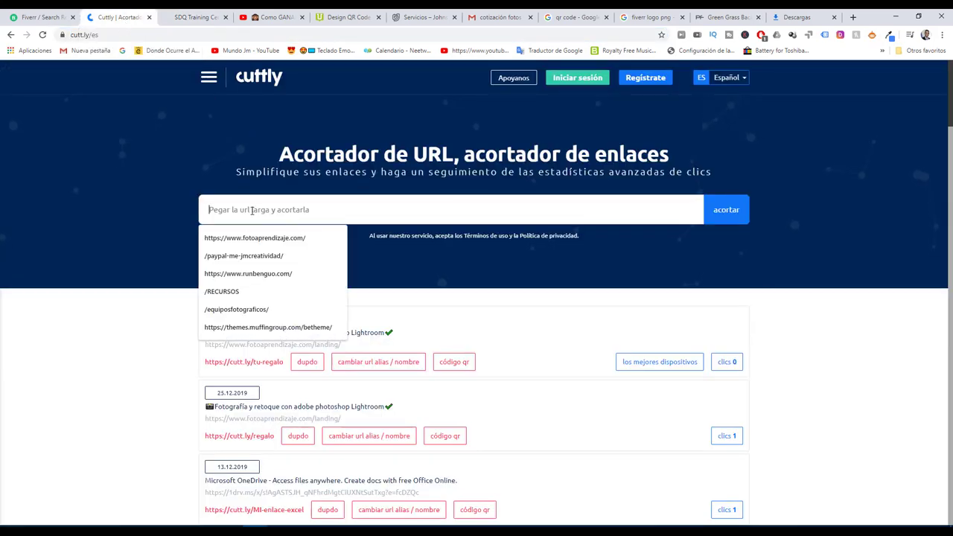
{"action": "type", "text": "https://sdq.com.do/"}
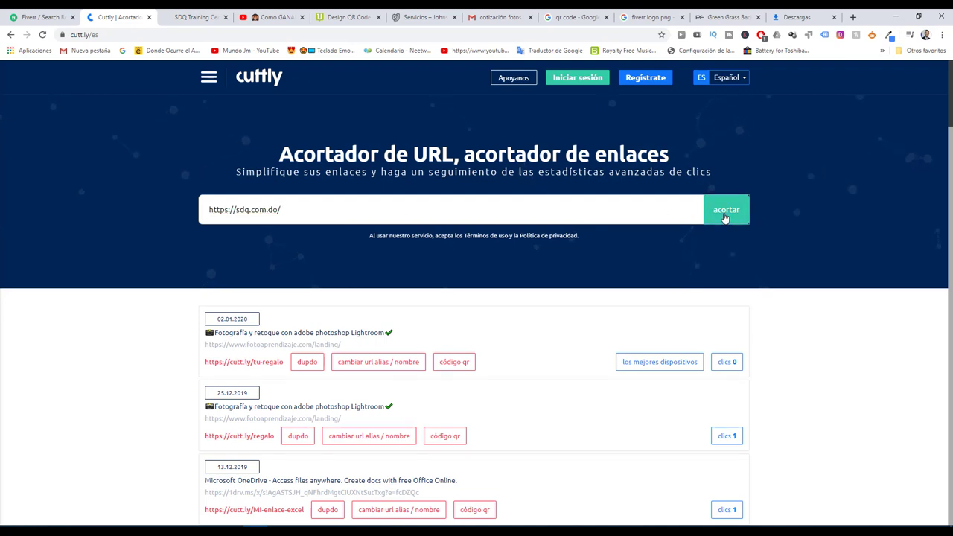
{"action": "left_click", "coordinate": [724, 216]}
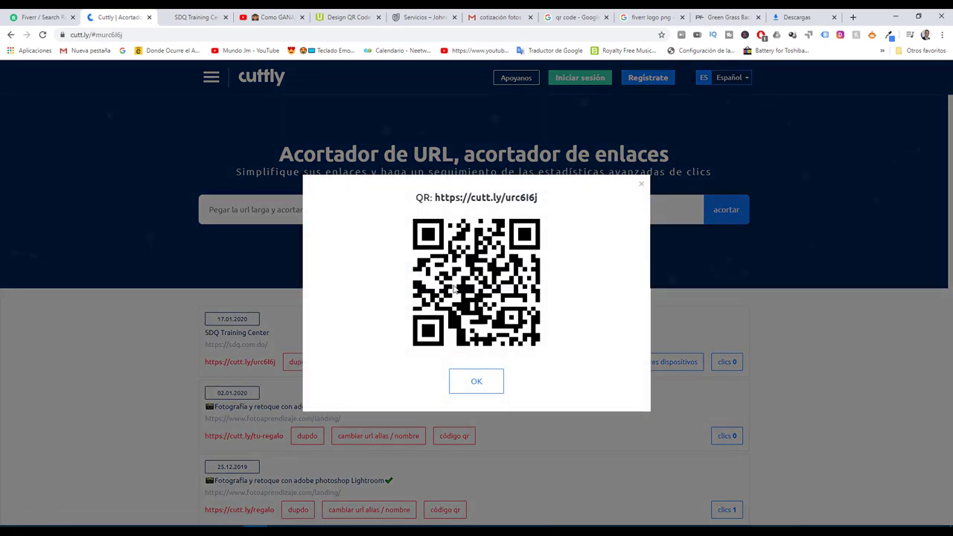
{"action": "right_click", "coordinate": [453, 289]}
{"action": "left_click", "coordinate": [498, 295]}
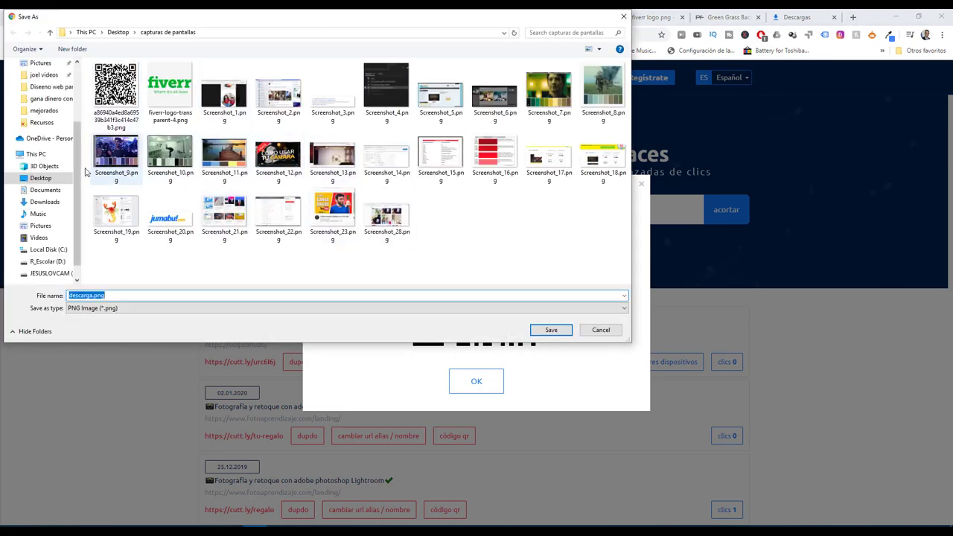
Save descarga.png into a new Desktop folder named codigo QR, then close the viewer and QR popup
{"action": "scroll", "coordinate": [48, 149], "scroll_direction": "up", "scroll_amount": 3}
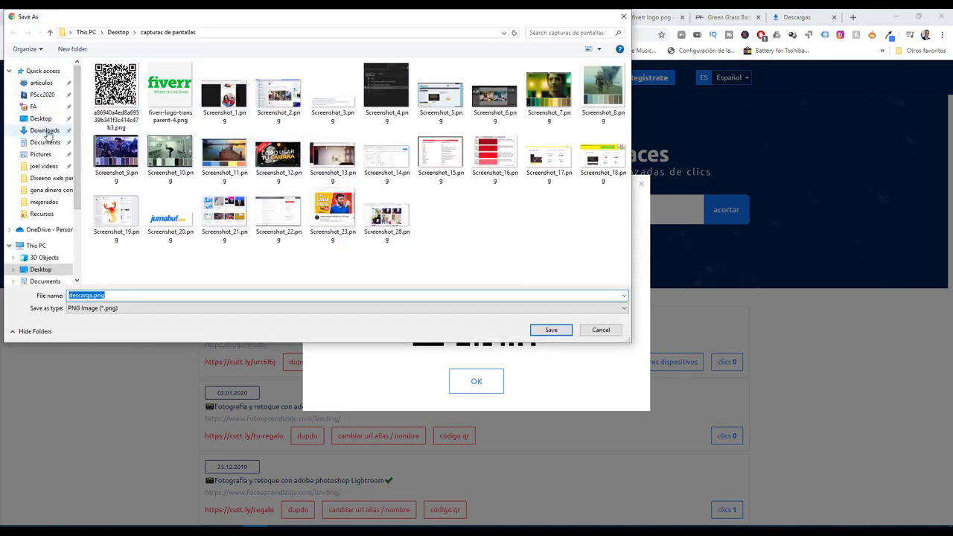
{"action": "left_click", "coordinate": [48, 120]}
{"action": "left_click", "coordinate": [71, 49]}
{"action": "type", "text": "codigo QR"}
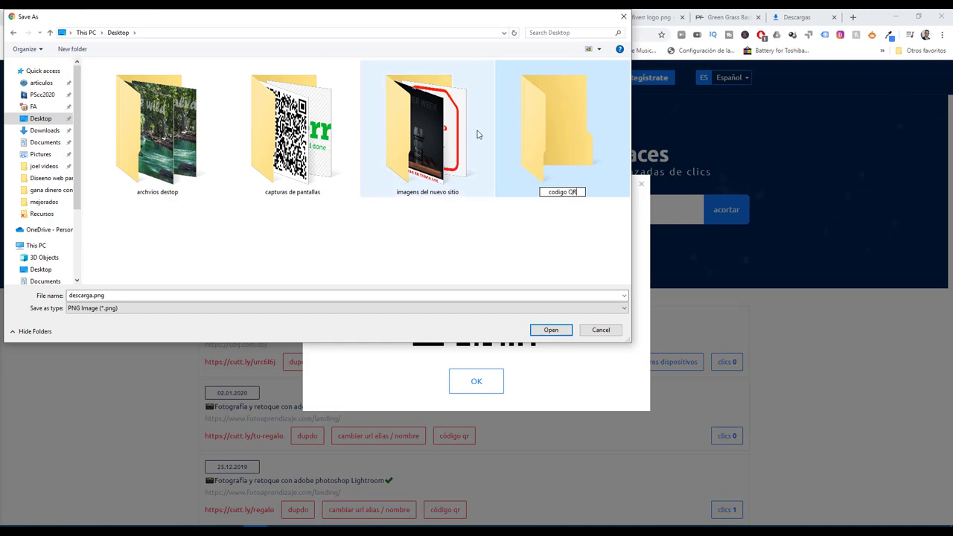
{"action": "double_click", "coordinate": [592, 164]}
{"action": "left_click", "coordinate": [551, 330]}
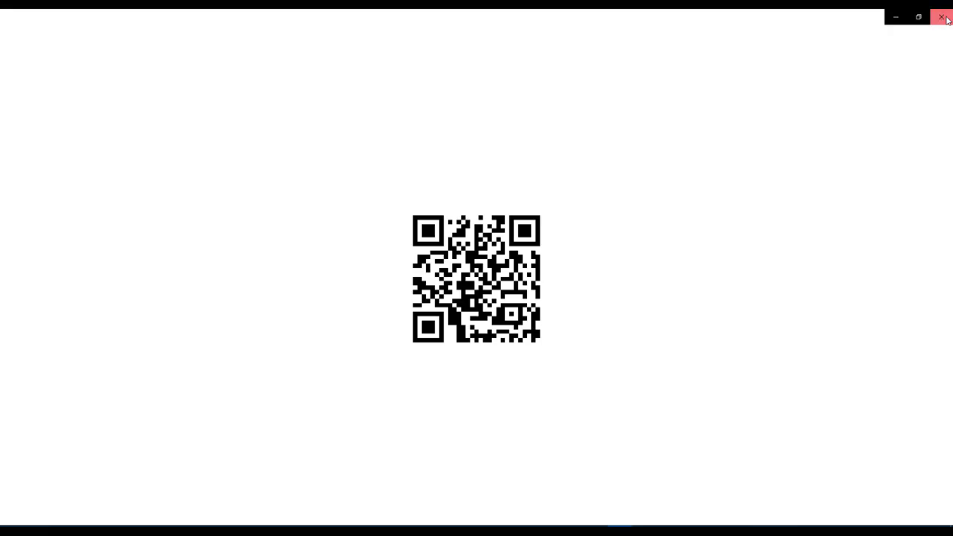
{"action": "left_click", "coordinate": [941, 17]}
{"action": "left_click", "coordinate": [643, 187]}
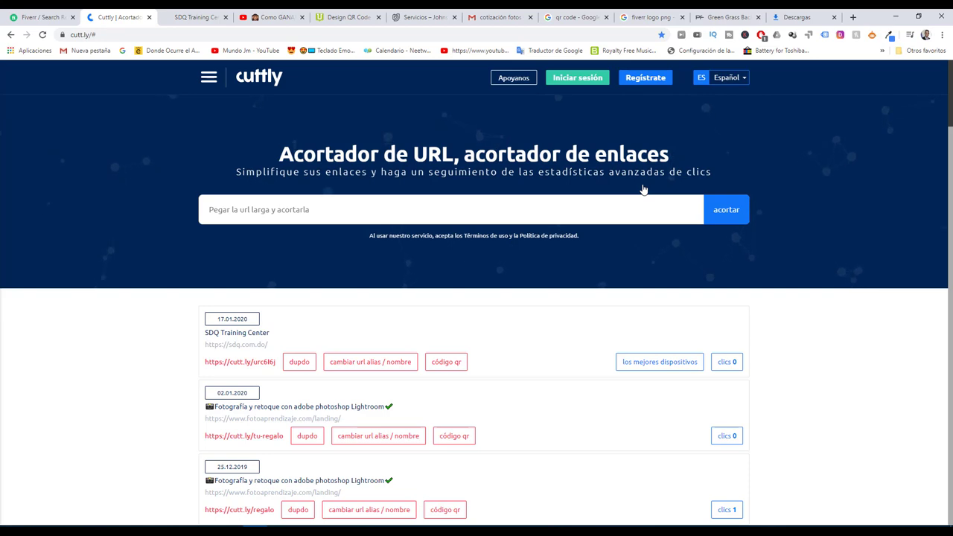
Scroll through Fiverr's 236 'qr code jobs' gig results and back up to the top
{"action": "left_click", "coordinate": [32, 18]}
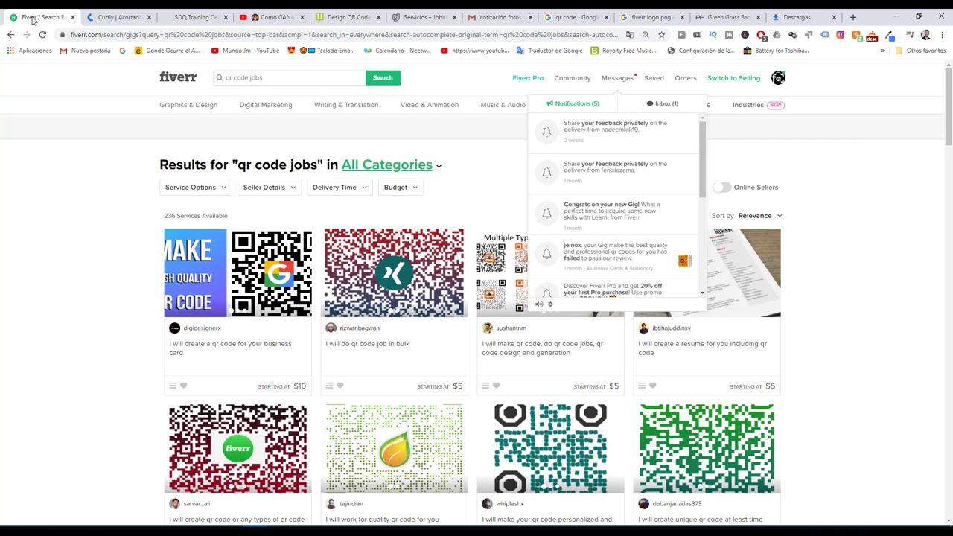
{"action": "left_click", "coordinate": [69, 239]}
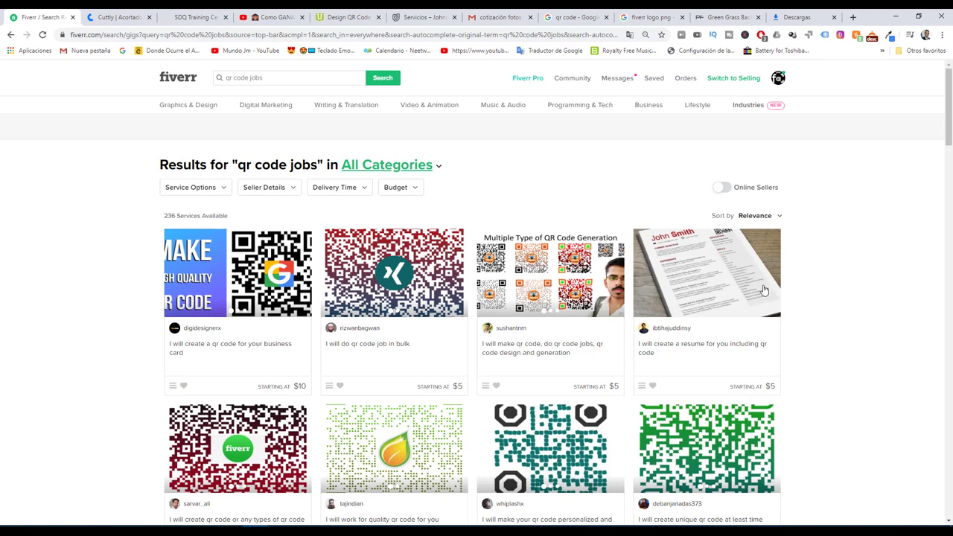
{"action": "scroll", "coordinate": [855, 274], "scroll_direction": "down", "scroll_amount": 3}
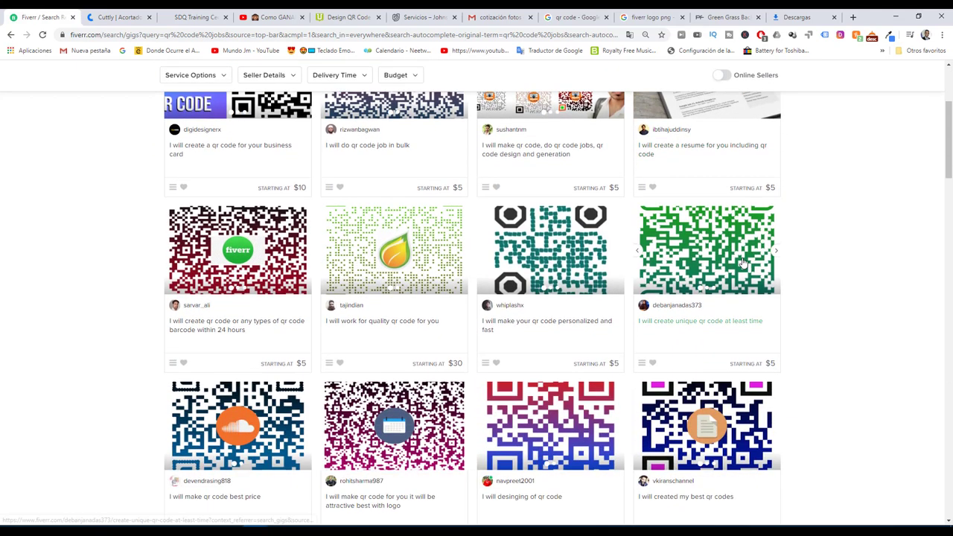
{"action": "scroll", "coordinate": [776, 276], "scroll_direction": "down", "scroll_amount": 3}
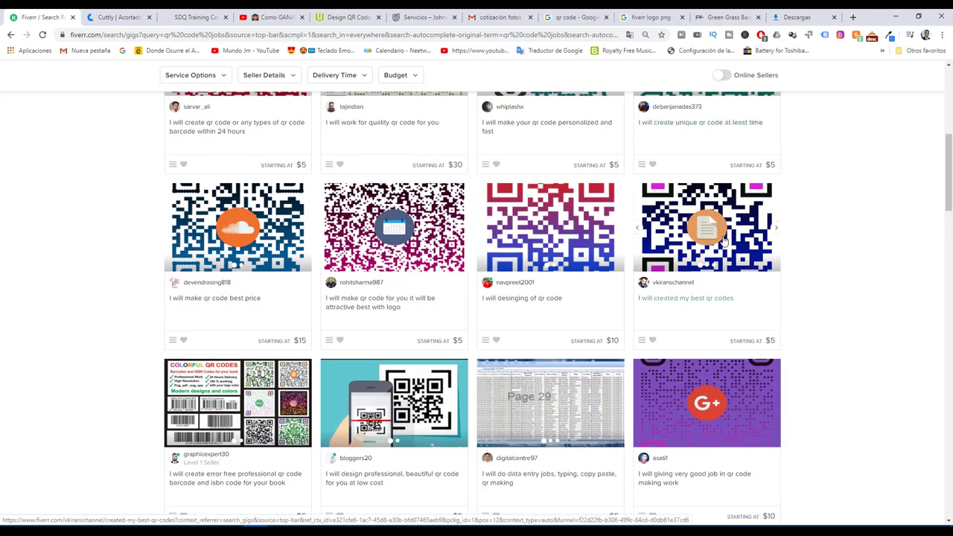
{"action": "scroll", "coordinate": [722, 238], "scroll_direction": "down", "scroll_amount": 2}
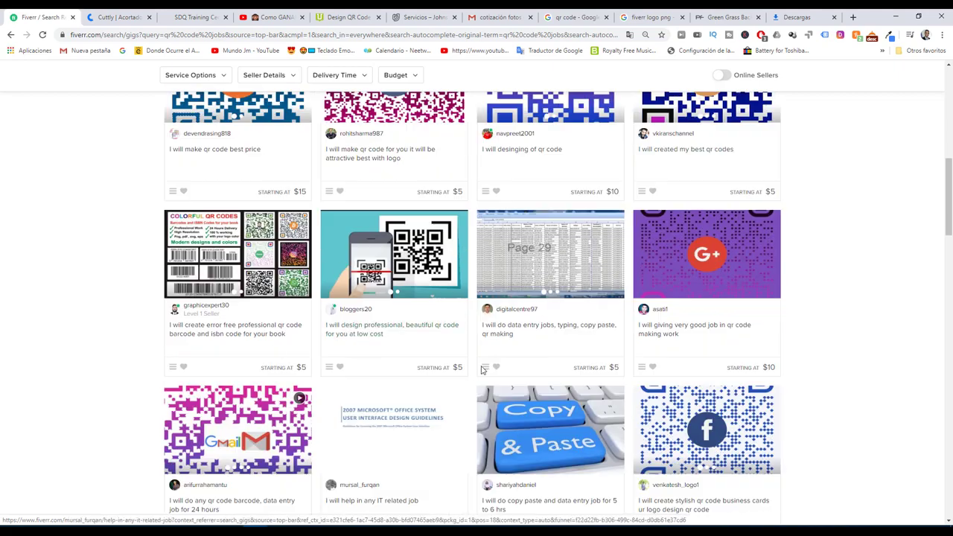
{"action": "scroll", "coordinate": [417, 384], "scroll_direction": "down", "scroll_amount": 2}
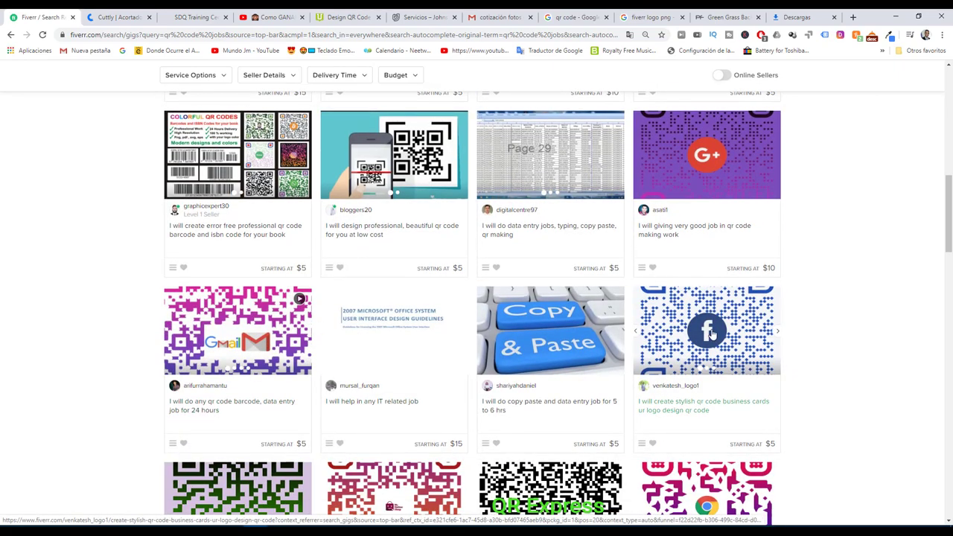
{"action": "scroll", "coordinate": [670, 342], "scroll_direction": "down", "scroll_amount": 2}
{"action": "scroll", "coordinate": [596, 341], "scroll_direction": "up", "scroll_amount": 5}
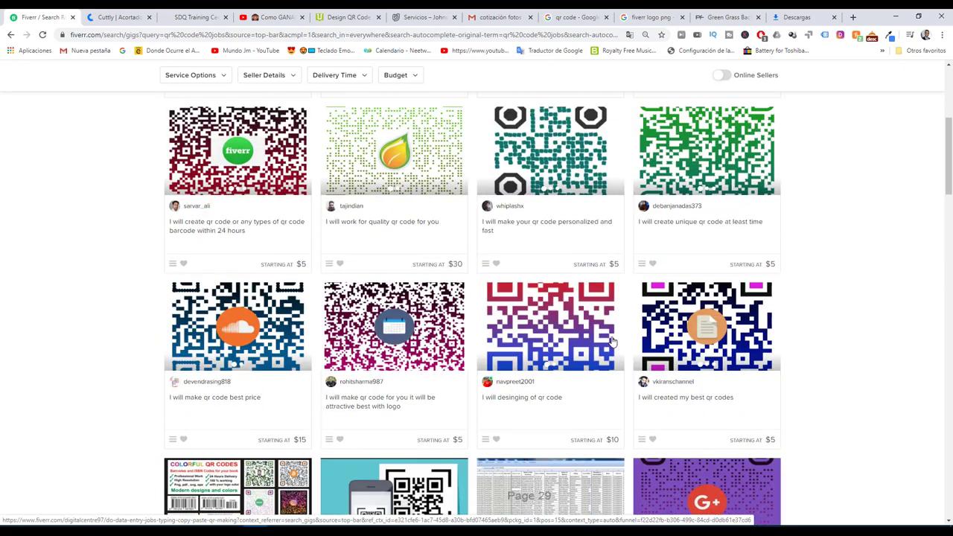
{"action": "scroll", "coordinate": [607, 342], "scroll_direction": "up", "scroll_amount": 4}
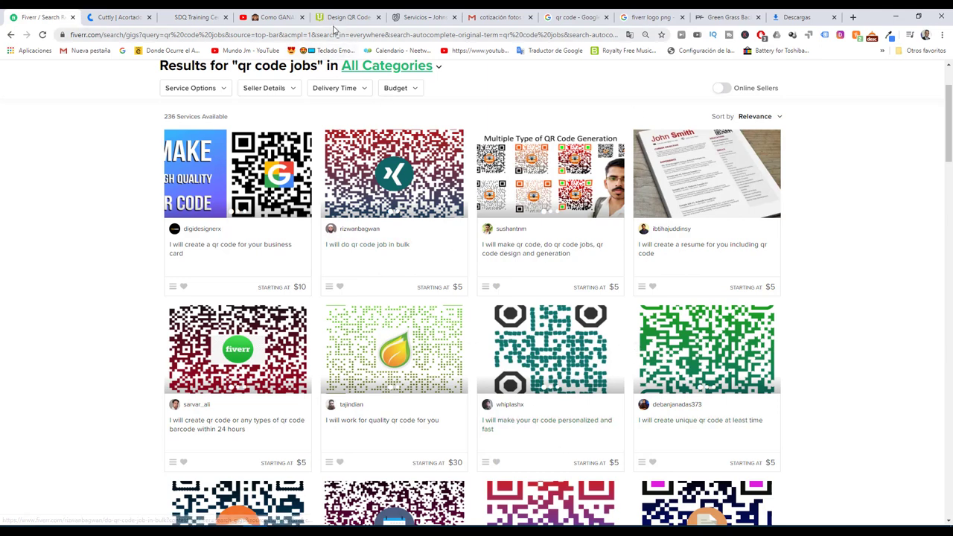
{"action": "left_click", "coordinate": [339, 21]}
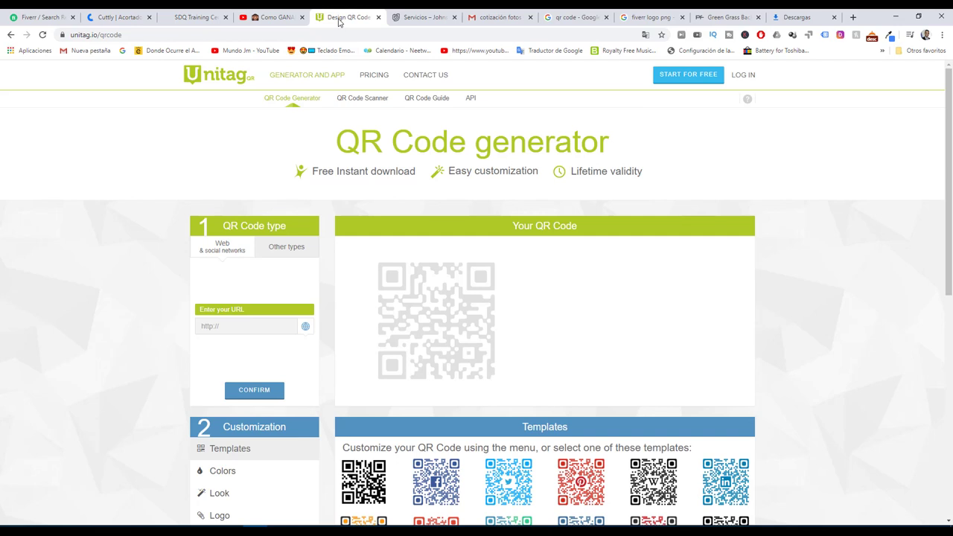
Check Unitag QR's pricing plans: Basic €100, Live €300 and Business €800 per year
{"action": "scroll", "coordinate": [639, 413], "scroll_direction": "down", "scroll_amount": 1}
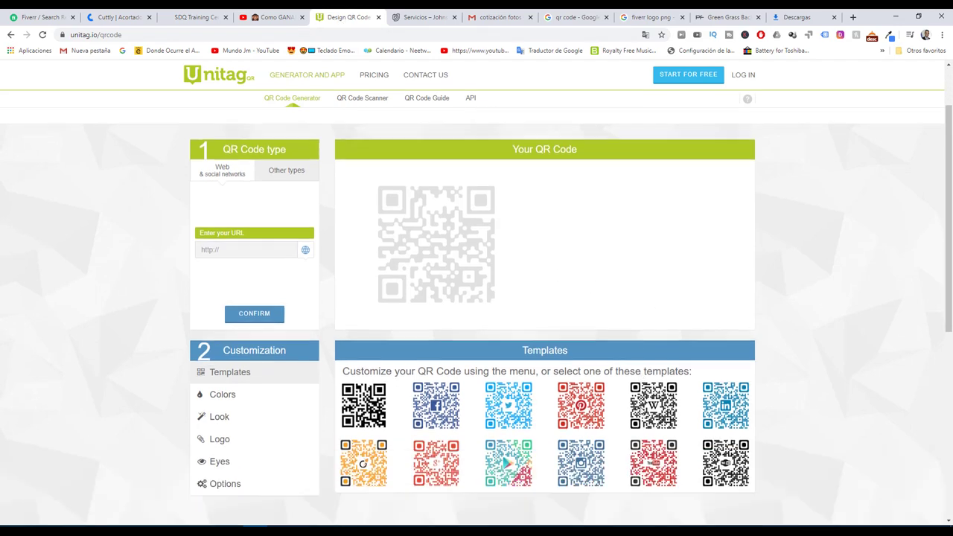
{"action": "scroll", "coordinate": [590, 408], "scroll_direction": "down", "scroll_amount": 1}
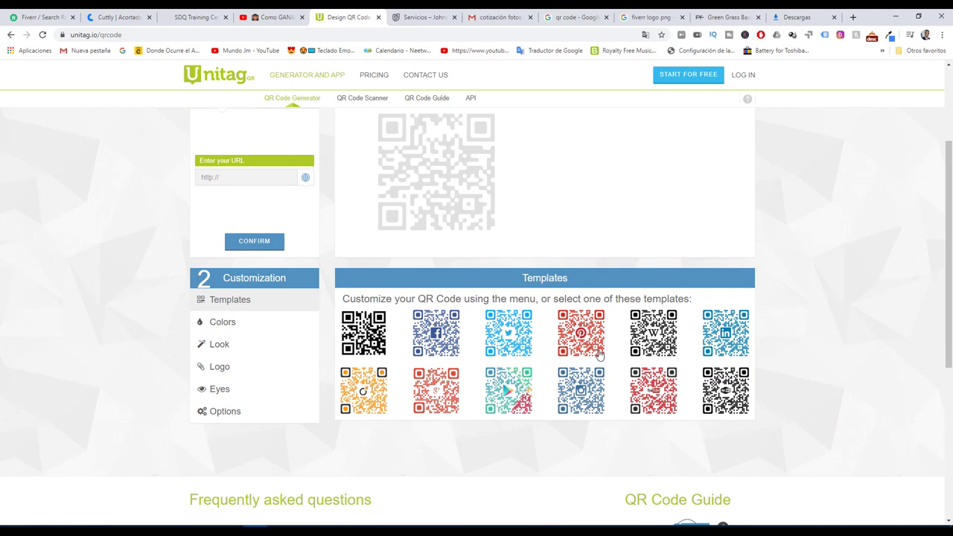
{"action": "left_click", "coordinate": [227, 180]}
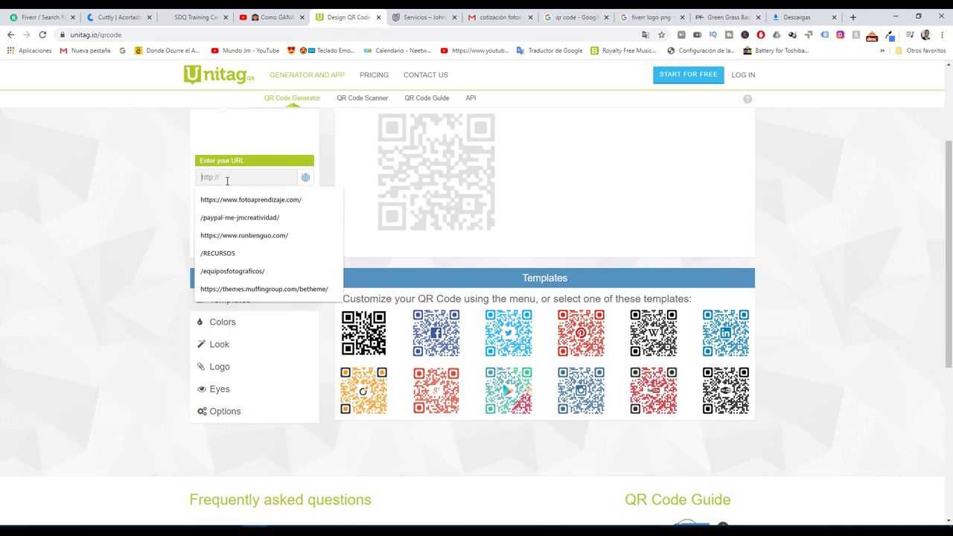
{"action": "left_click", "coordinate": [851, 251]}
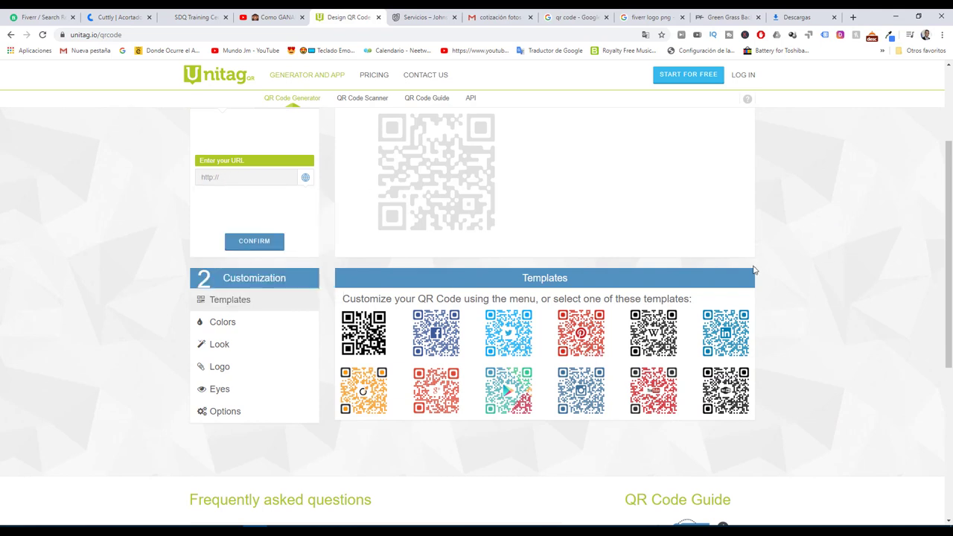
{"action": "scroll", "coordinate": [753, 270], "scroll_direction": "up", "scroll_amount": 2}
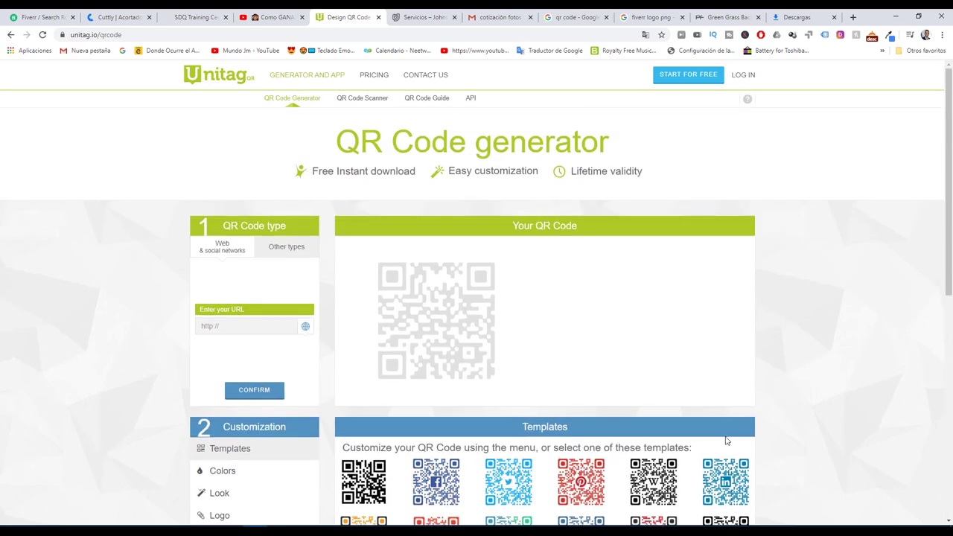
{"action": "left_click", "coordinate": [381, 80]}
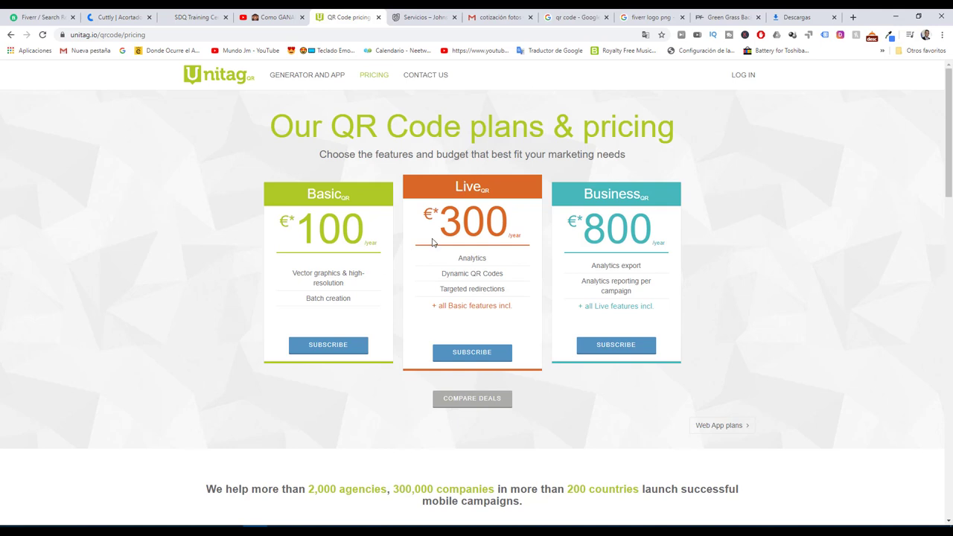
Return to Fiverr's 'qr code jobs' results and scroll back to the top
{"action": "left_click", "coordinate": [41, 17]}
{"action": "scroll", "coordinate": [626, 310], "scroll_direction": "down", "scroll_amount": 3}
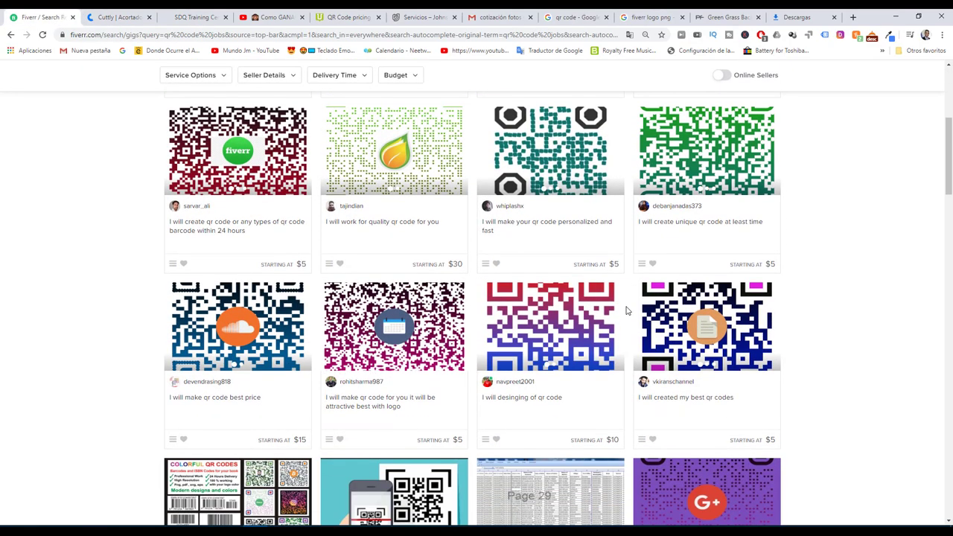
{"action": "scroll", "coordinate": [398, 225], "scroll_direction": "up", "scroll_amount": 5}
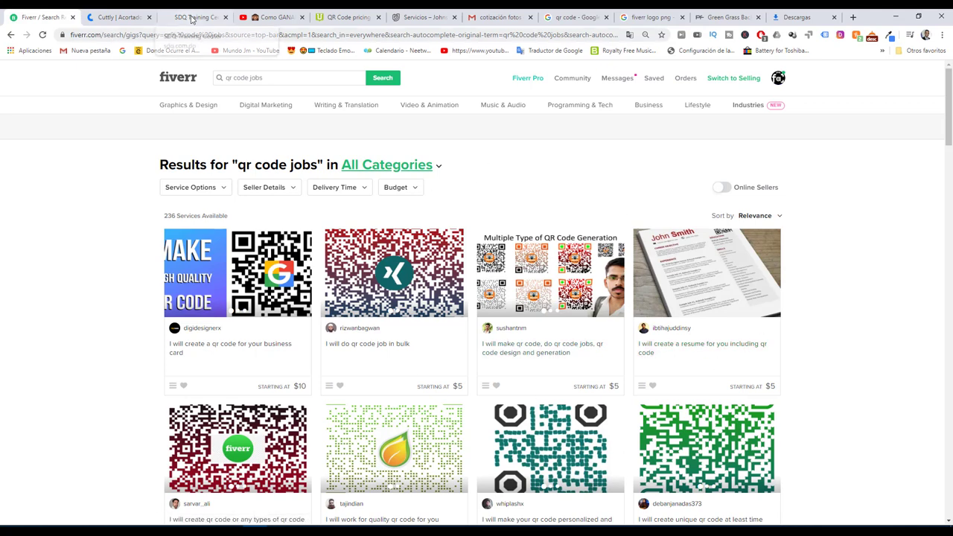
Save logo-sdq-training-center-blanco.png from the SDQ site into codigo QR, then bring File Explorer forward
{"action": "left_click", "coordinate": [191, 18]}
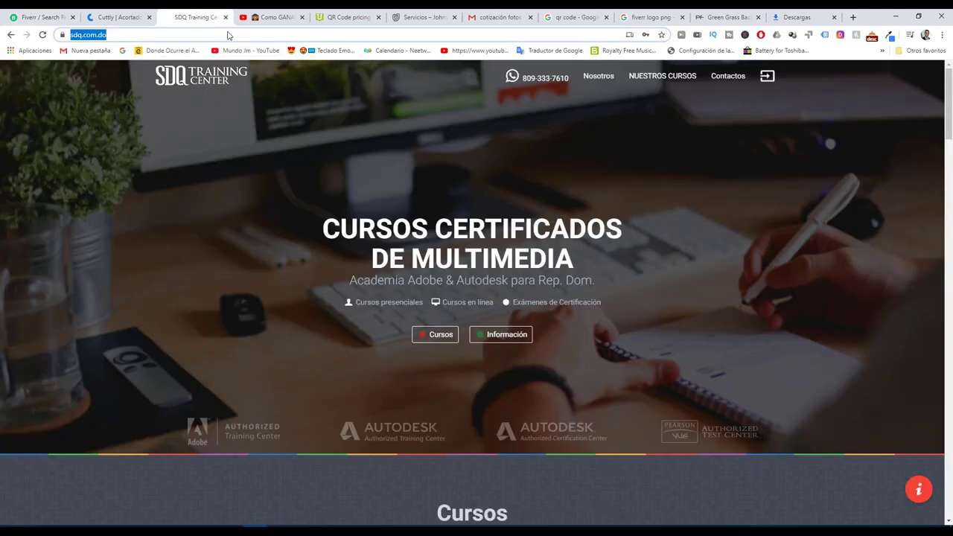
{"action": "right_click", "coordinate": [182, 78]}
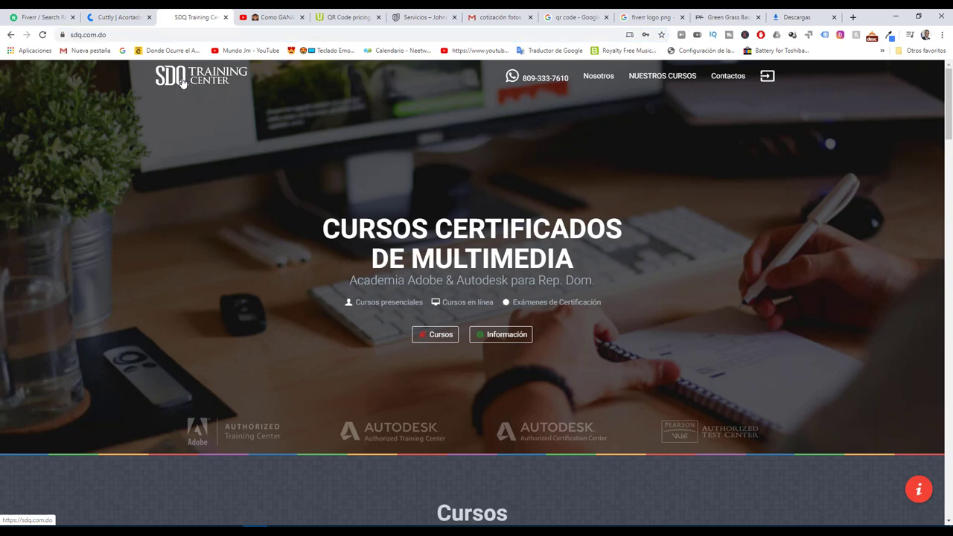
{"action": "left_click", "coordinate": [241, 182]}
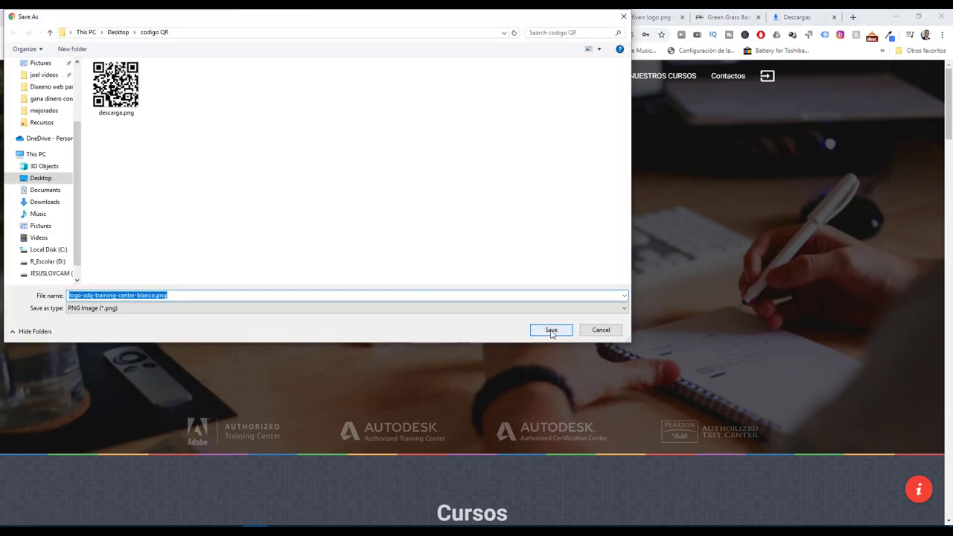
{"action": "left_click", "coordinate": [552, 333]}
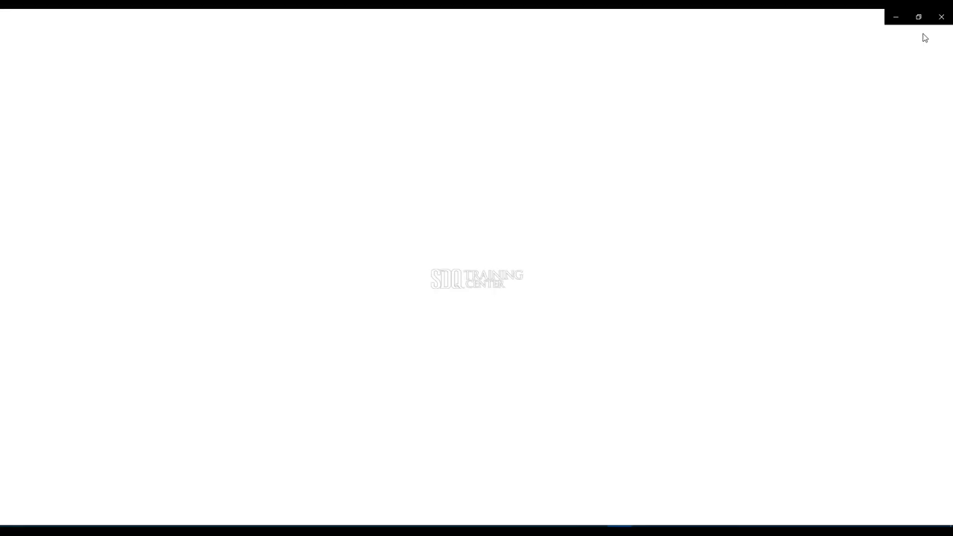
{"action": "left_click", "coordinate": [940, 17]}
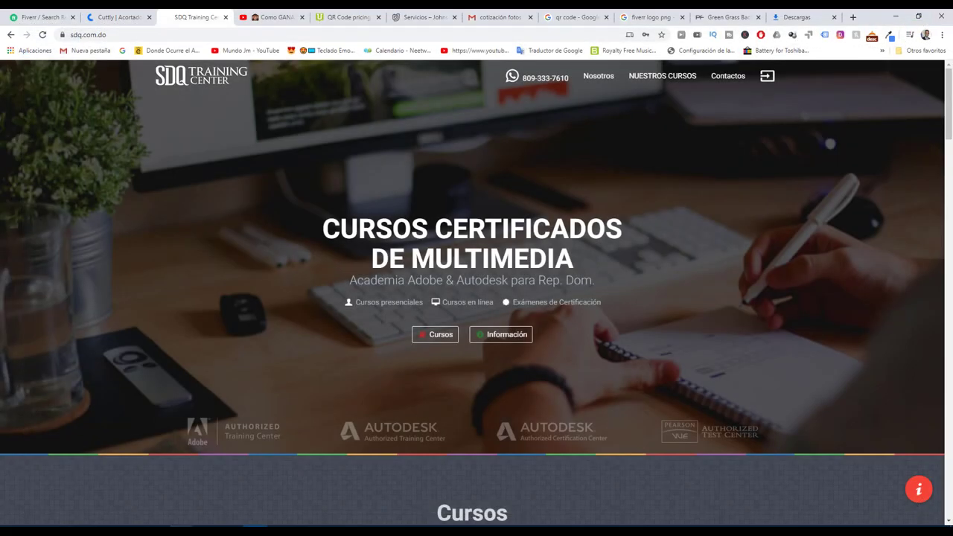
{"action": "mouse_move", "coordinate": [182, 530]}
{"action": "left_click", "coordinate": [145, 496]}
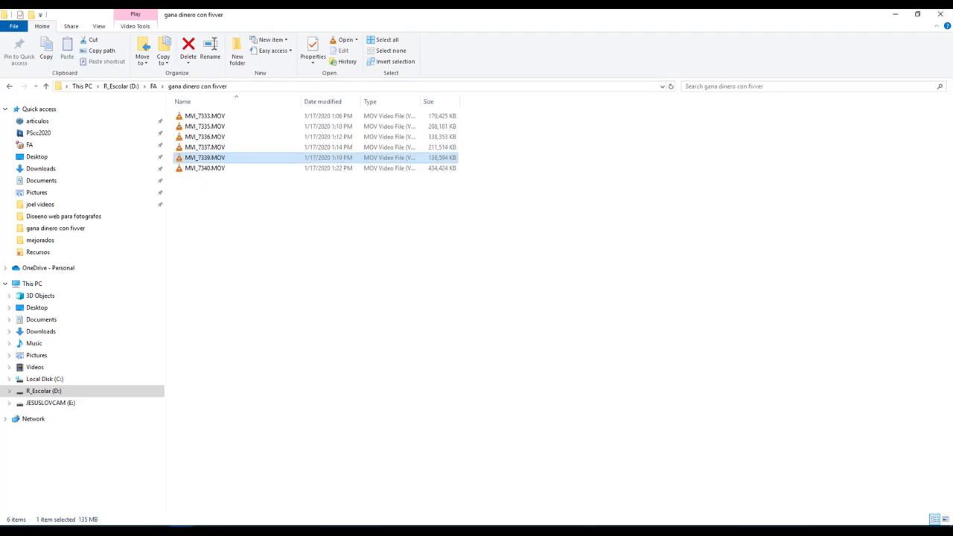
Open the Desktop's codigo QR folder and drag descarga.png onto Photoshop to open it
{"action": "left_click", "coordinate": [233, 511]}
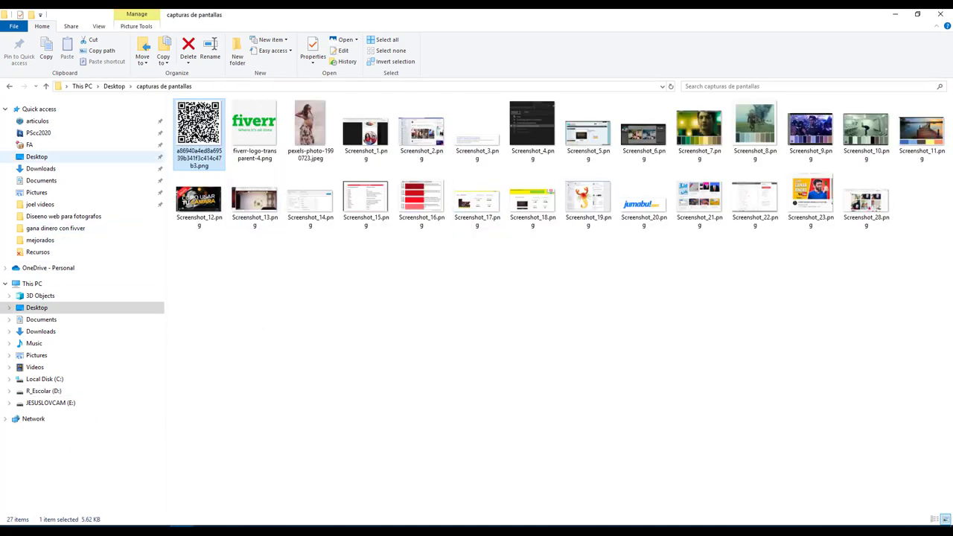
{"action": "left_click", "coordinate": [114, 87]}
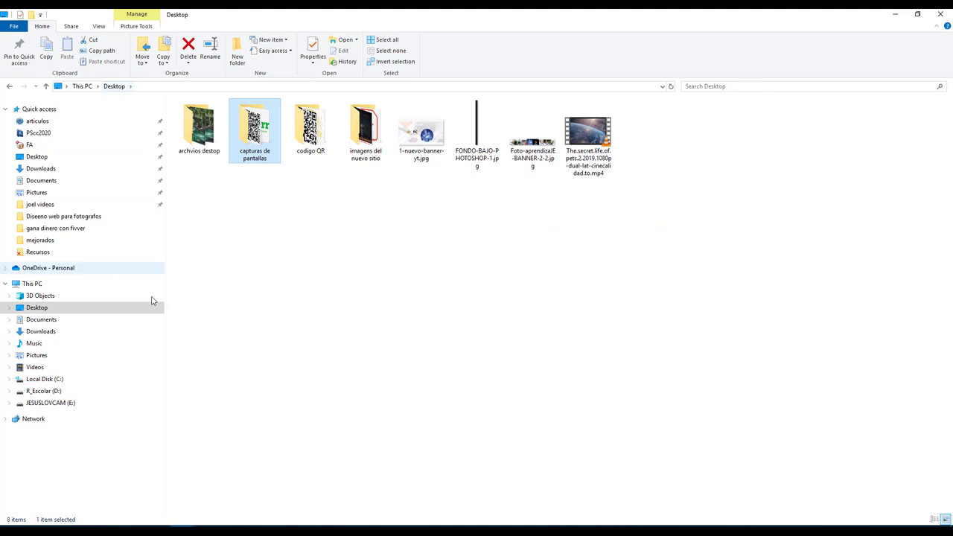
{"action": "double_click", "coordinate": [313, 142]}
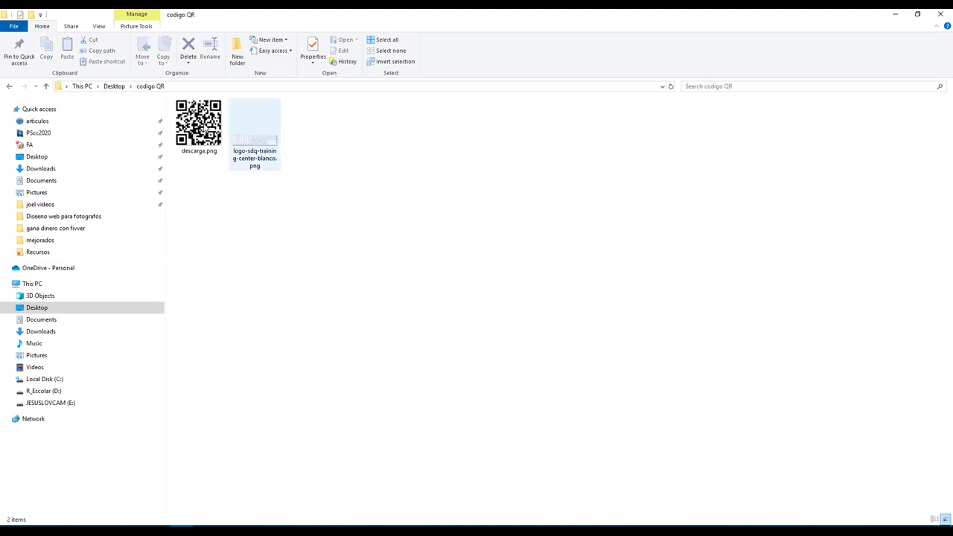
{"action": "mouse_move", "coordinate": [199, 126]}
{"action": "left_mouse_down"}
{"action": "mouse_move", "coordinate": [210, 521]}
{"action": "mouse_move", "coordinate": [844, 447]}
{"action": "left_mouse_up"}
Add a Mapa de degradado gradient map layer over the QR code, blended as Luz focal
{"action": "left_click", "coordinate": [501, 234]}
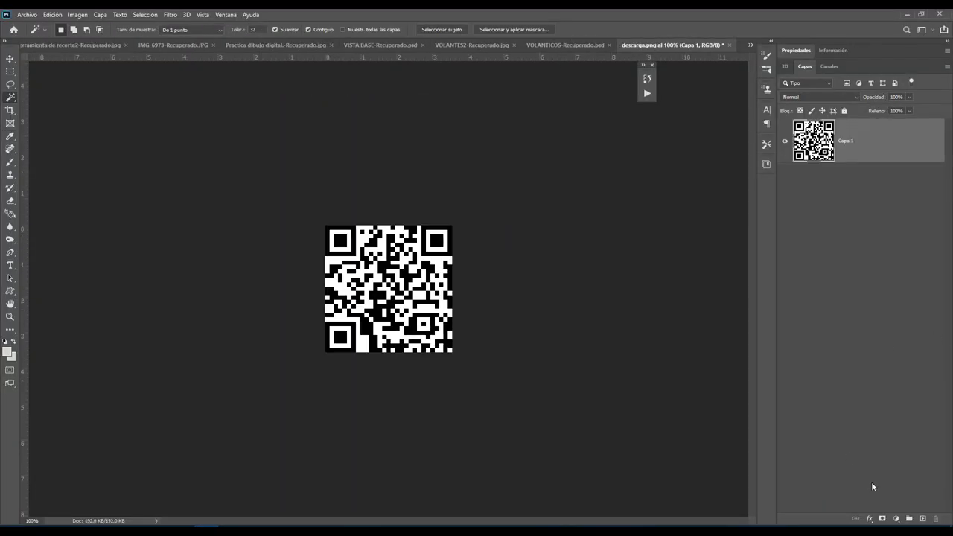
{"action": "left_click", "coordinate": [896, 518]}
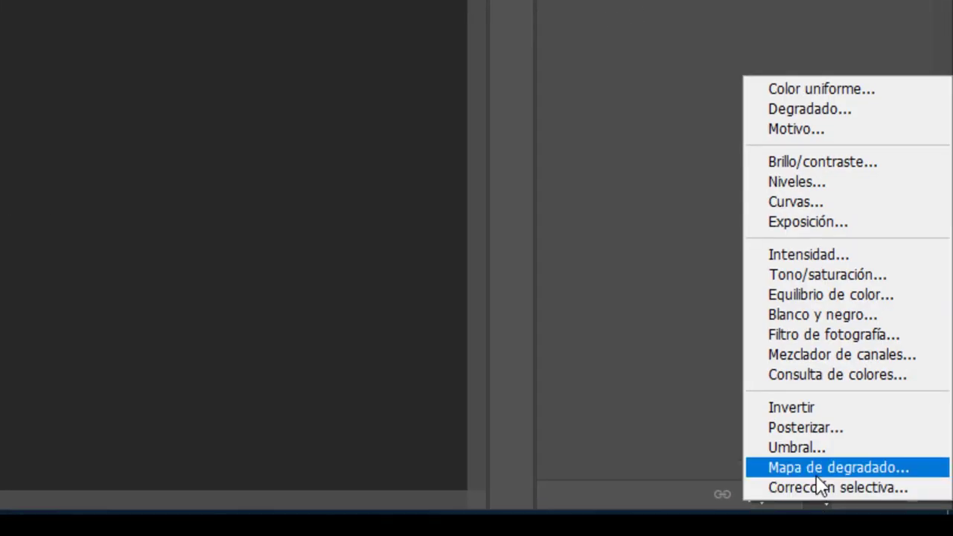
{"action": "left_click", "coordinate": [817, 473]}
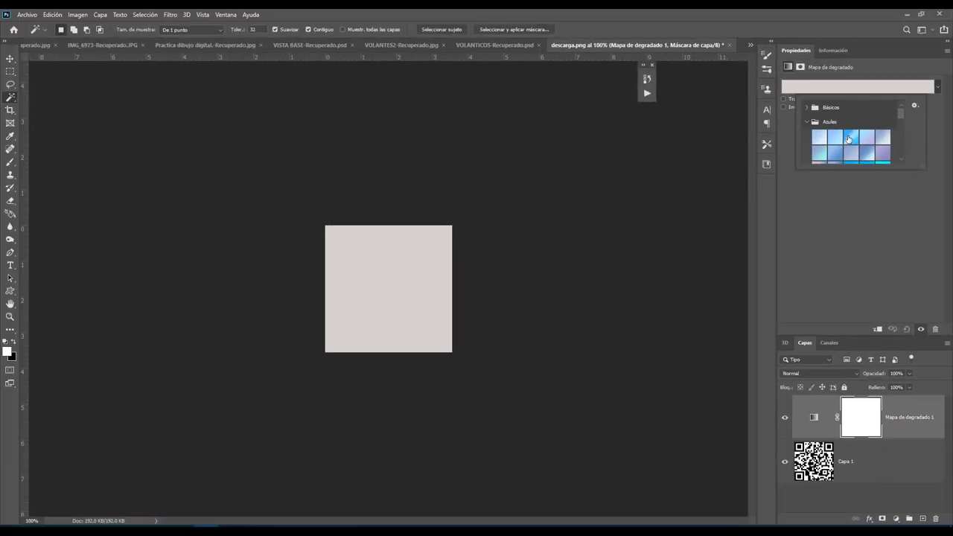
{"action": "left_click", "coordinate": [851, 155]}
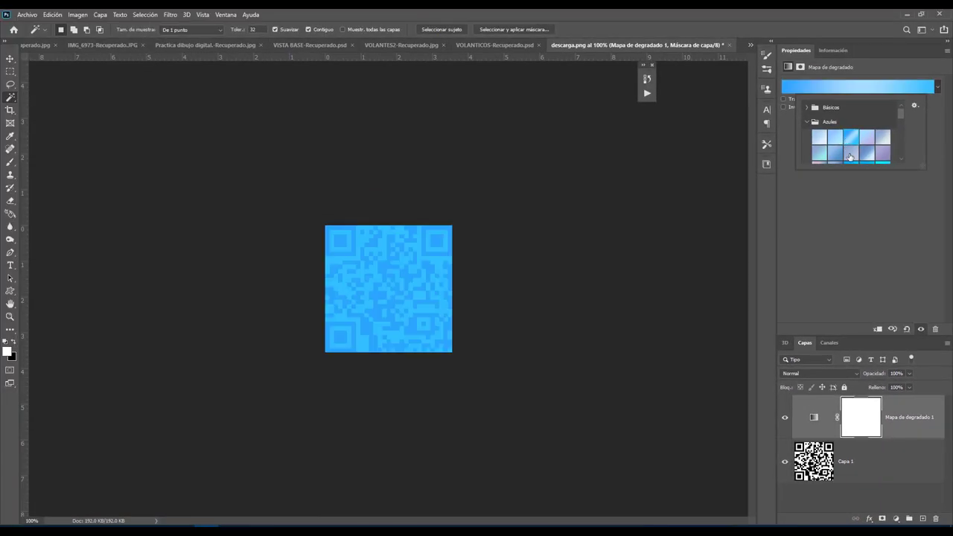
{"action": "left_click", "coordinate": [840, 375]}
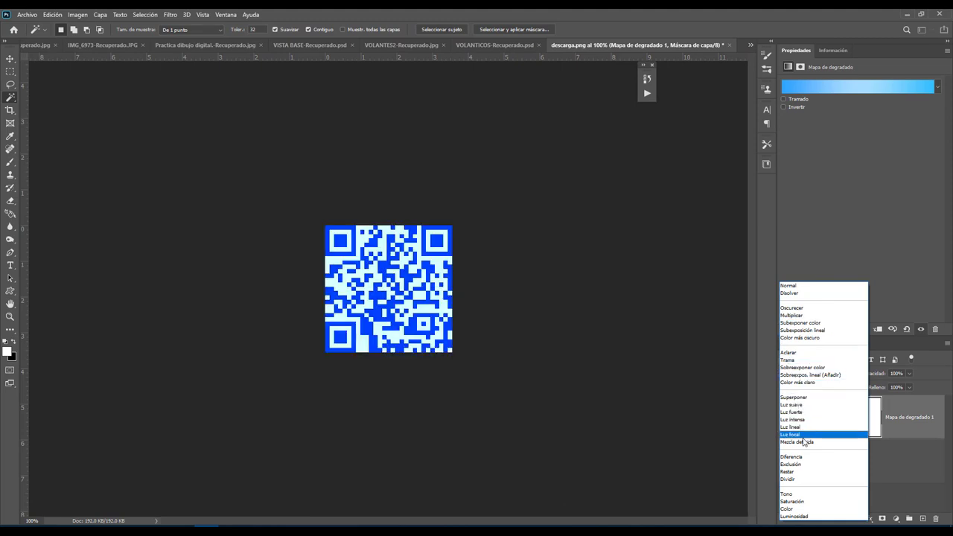
{"action": "left_click", "coordinate": [803, 437]}
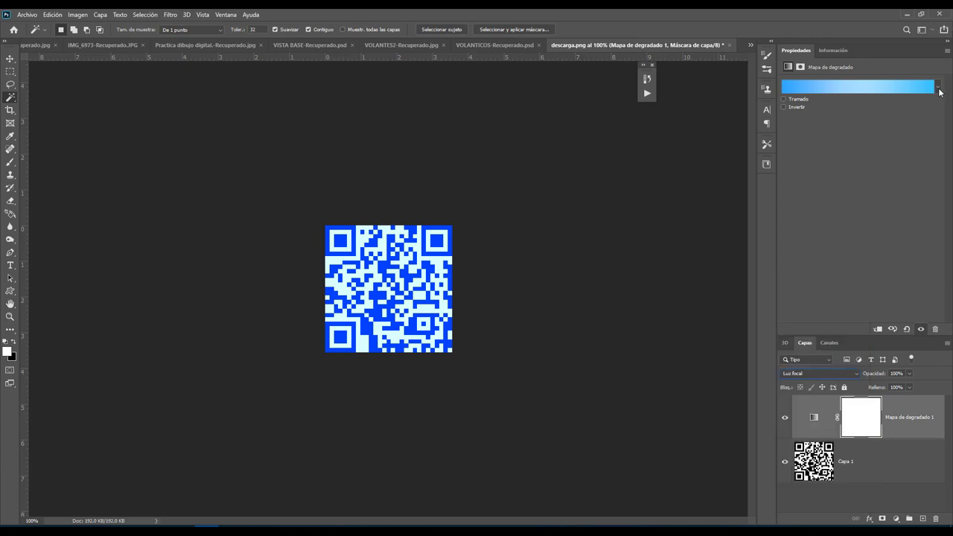
Switch the gradient map to the pink-to-cyan preset, turning the QR cyan and mauve
{"action": "left_click", "coordinate": [939, 88]}
{"action": "left_click", "coordinate": [865, 156]}
{"action": "left_click", "coordinate": [876, 154]}
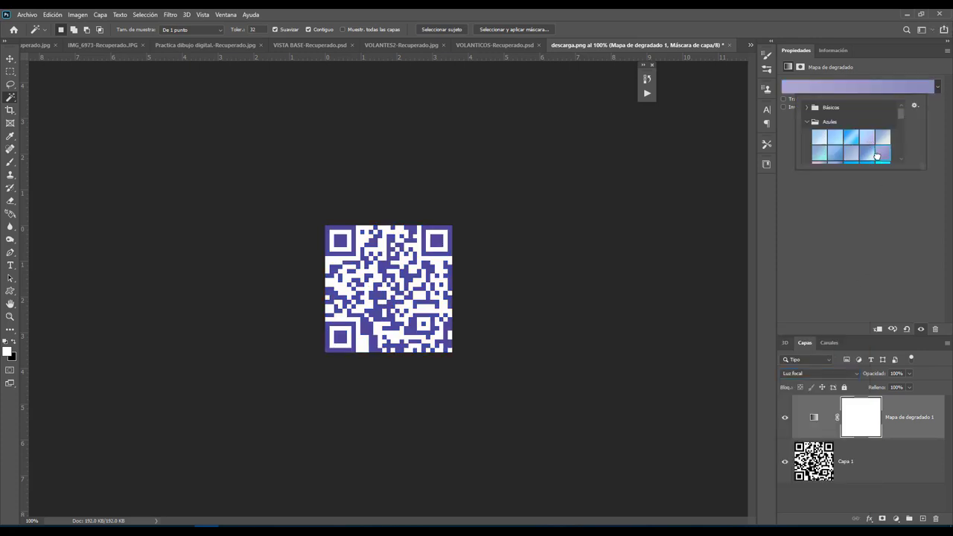
{"action": "scroll", "coordinate": [877, 155], "scroll_direction": "down", "scroll_amount": 2}
{"action": "left_click", "coordinate": [819, 144]}
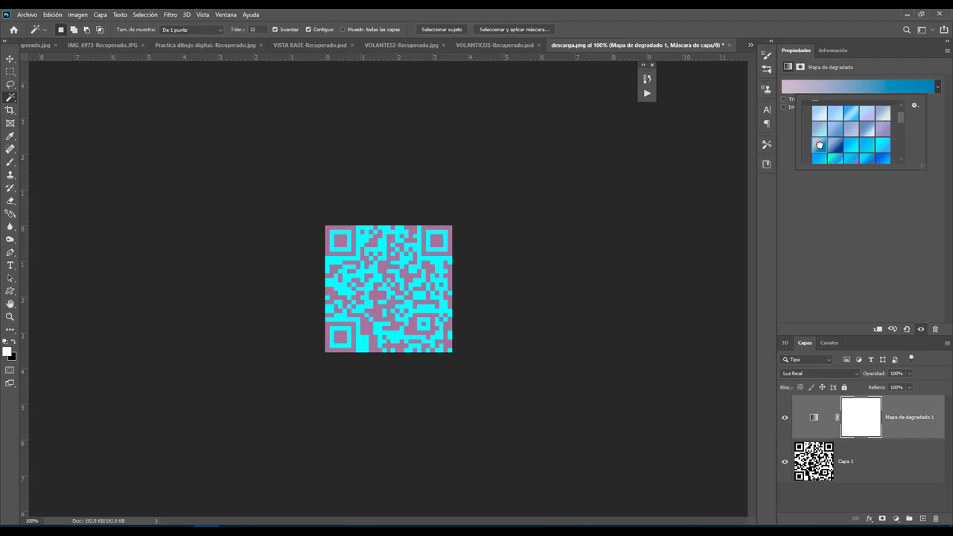
{"action": "left_click", "coordinate": [908, 470]}
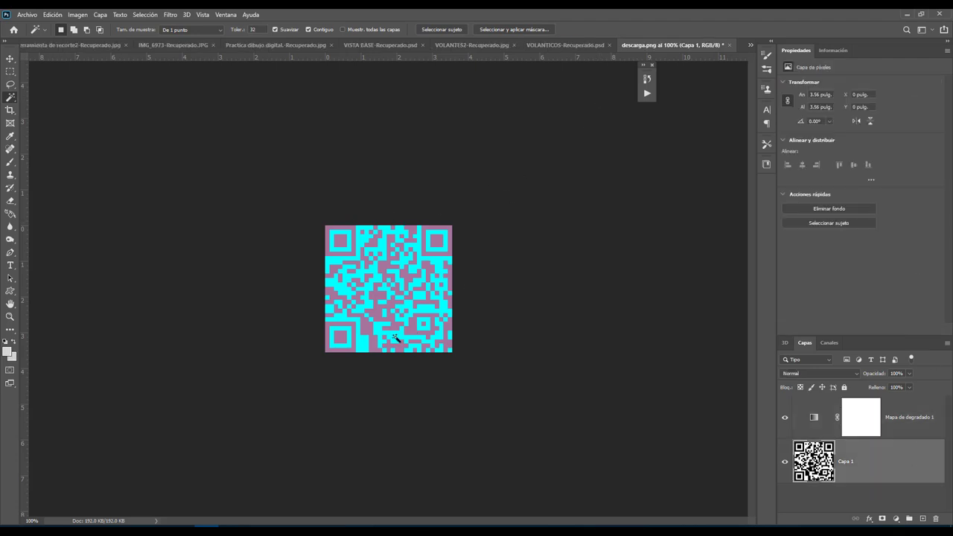
{"action": "mouse_move", "coordinate": [182, 530]}
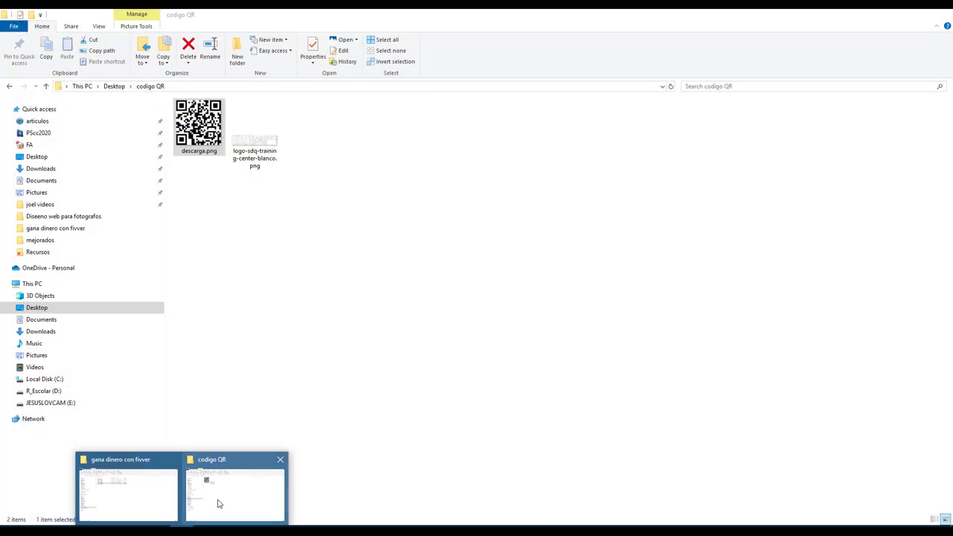
Place the white SDQ logo PNG at the centre of the QR code
{"action": "left_click", "coordinate": [218, 504]}
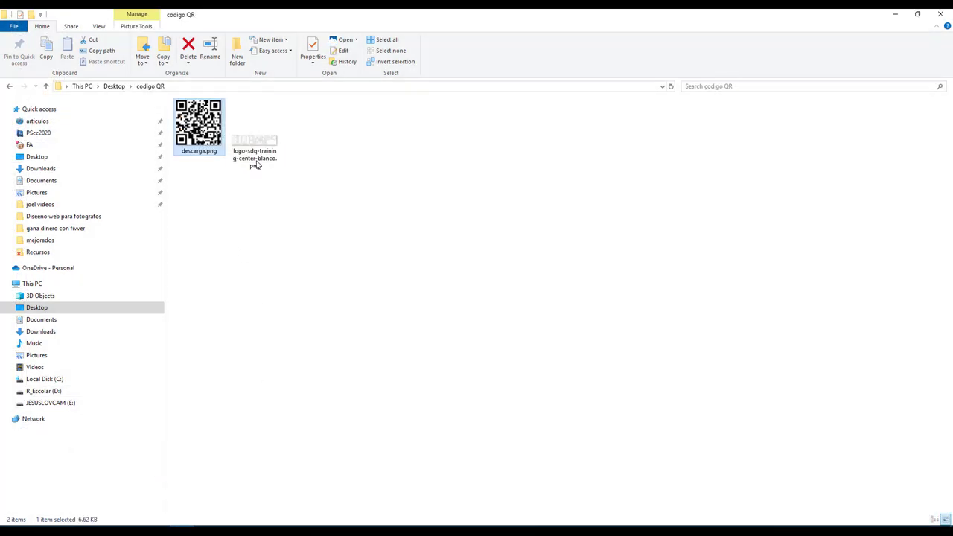
{"action": "left_click_drag", "start_coordinate": [254, 134], "coordinate": [227, 506]}
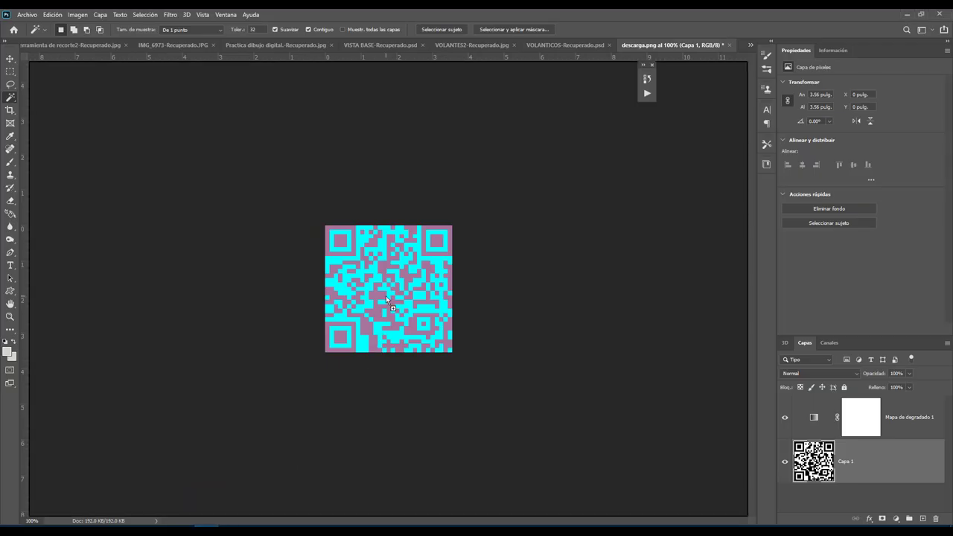
{"action": "left_click_drag", "start_coordinate": [227, 506], "coordinate": [386, 295]}
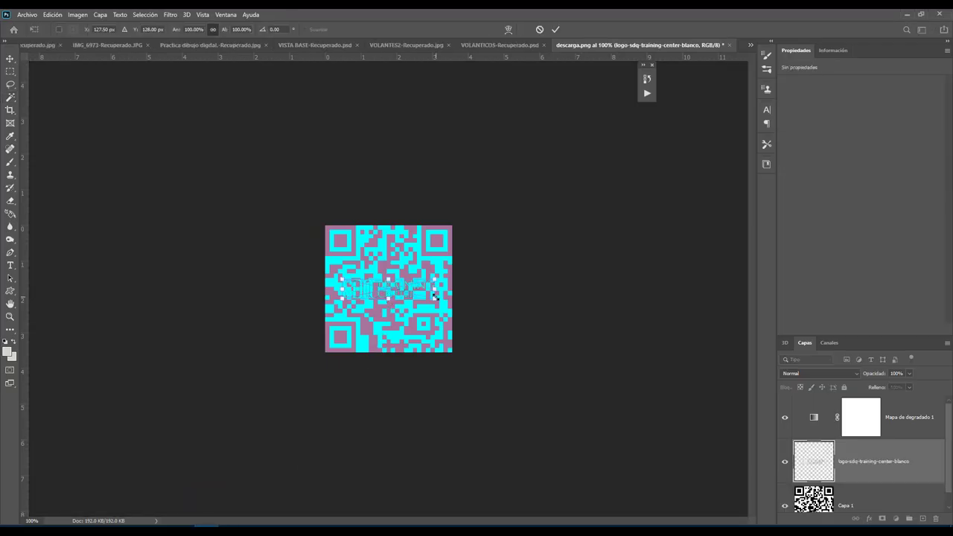
{"action": "key", "text": "Return"}
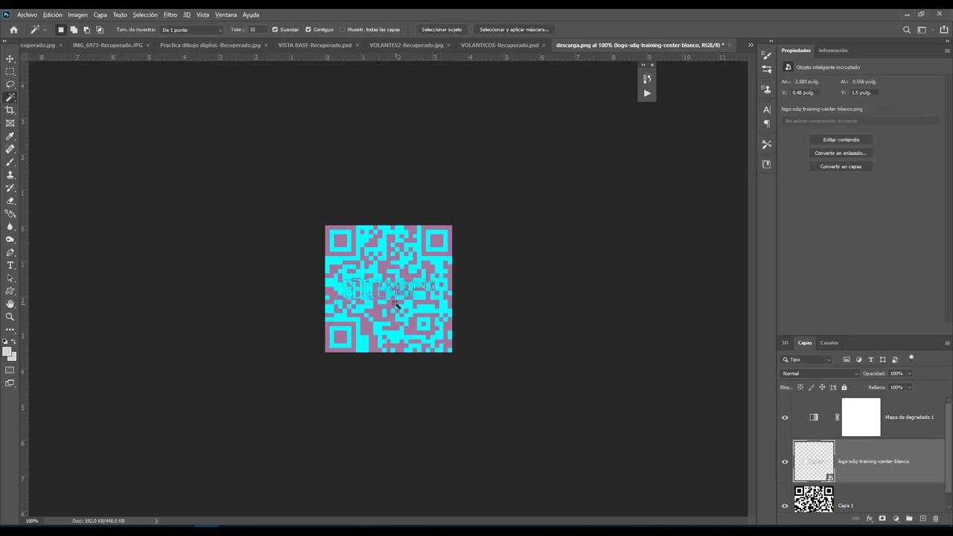
{"action": "scroll", "coordinate": [396, 308], "scroll_direction": "up", "scroll_amount": 4}
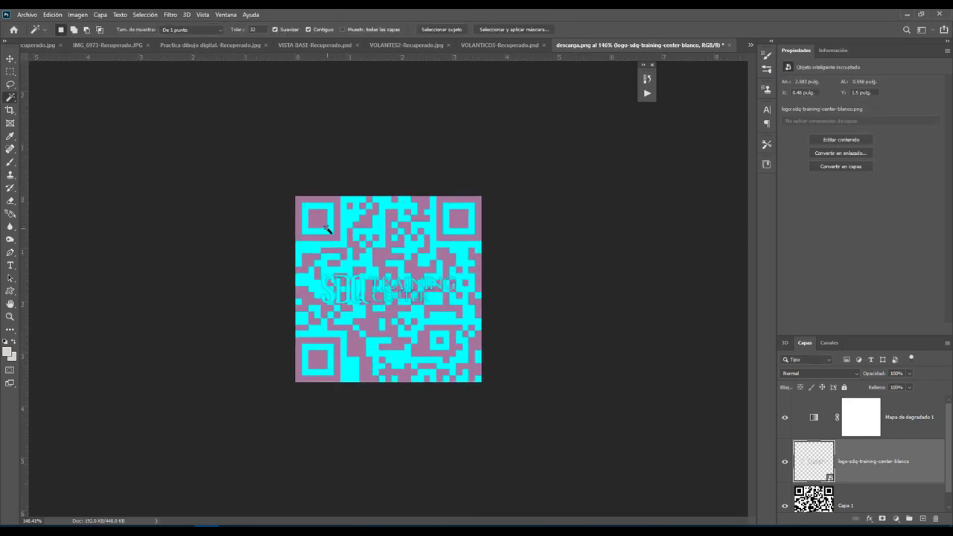
{"action": "scroll", "coordinate": [326, 229], "scroll_direction": "up", "scroll_amount": 4}
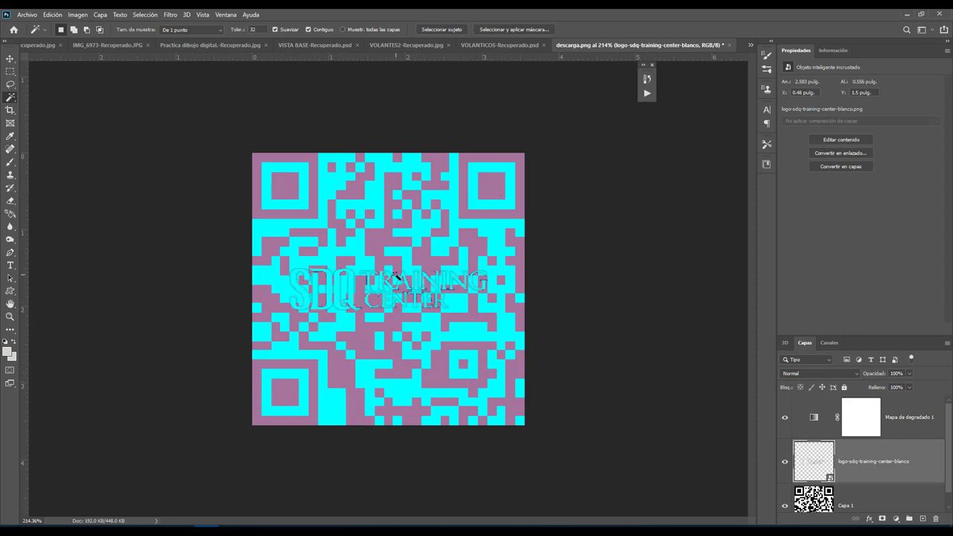
Invert the logo to black, rasterise it and move its layer above Mapa de degradado 1
{"action": "key", "text": "v"}
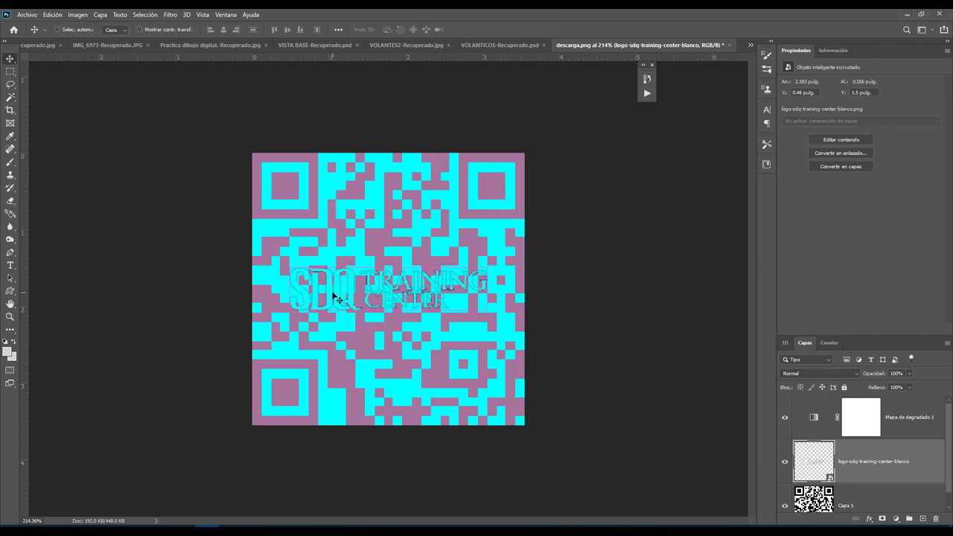
{"action": "key", "text": "ctrl+alt+f"}
{"action": "left_click_drag", "start_coordinate": [329, 298], "coordinate": [333, 297]}
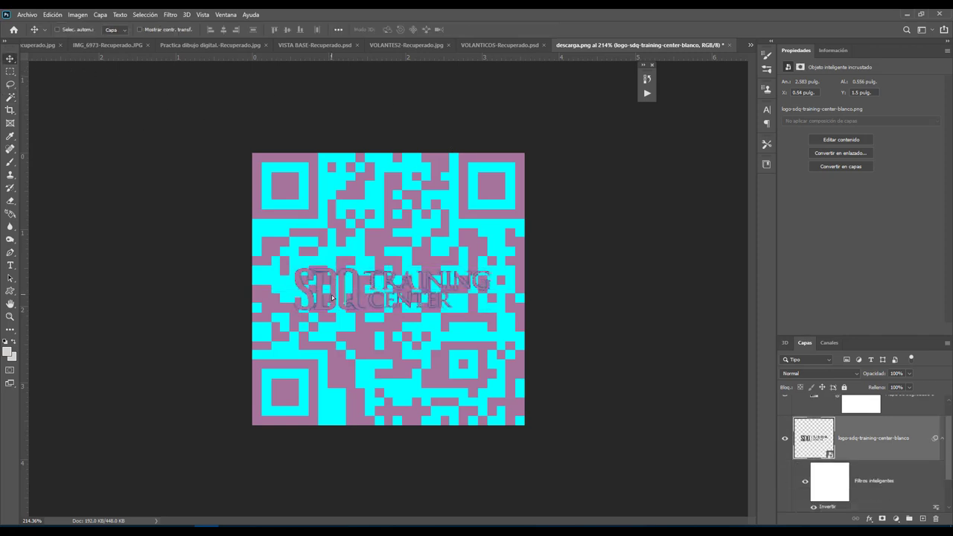
{"action": "right_click", "coordinate": [882, 445]}
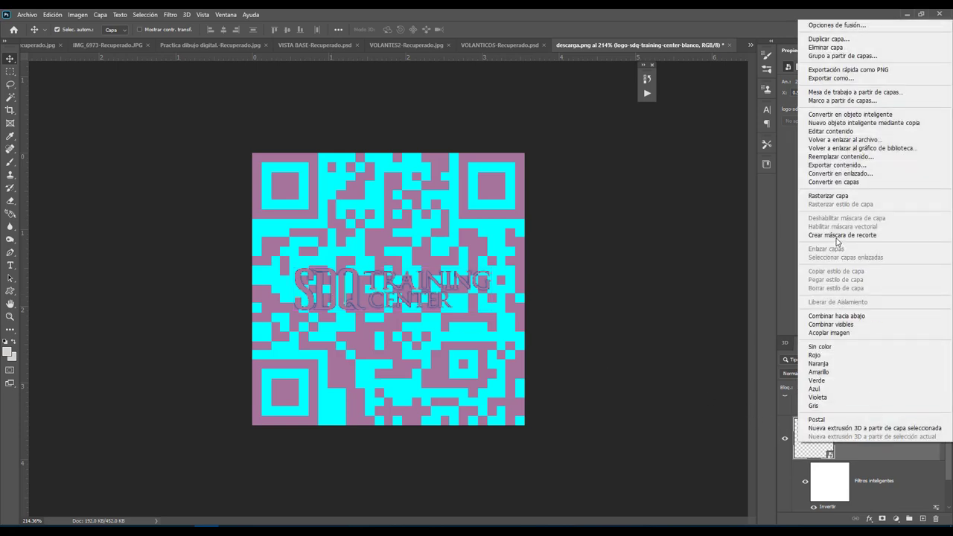
{"action": "left_click", "coordinate": [834, 196]}
{"action": "left_click_drag", "start_coordinate": [819, 451], "coordinate": [819, 398]}
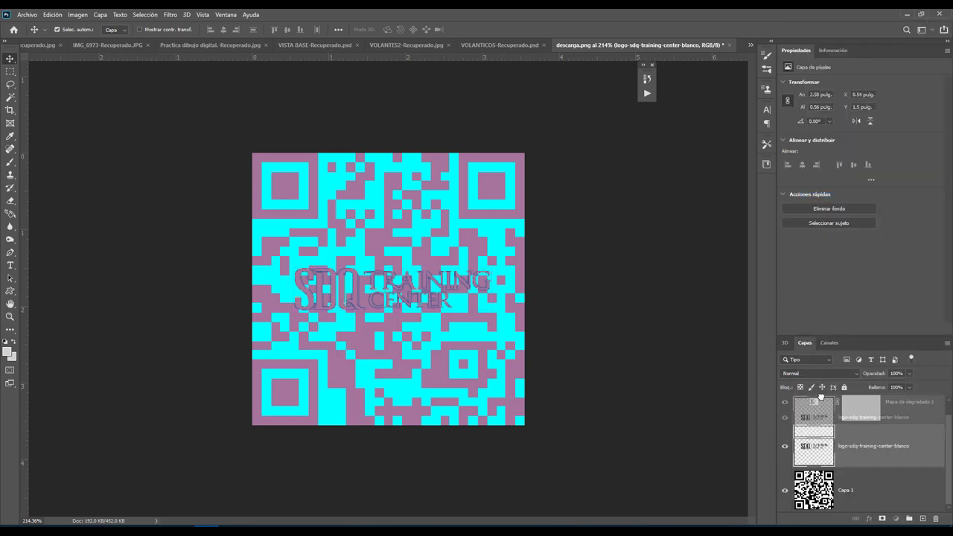
{"action": "scroll", "coordinate": [385, 263], "scroll_direction": "down", "scroll_amount": 4}
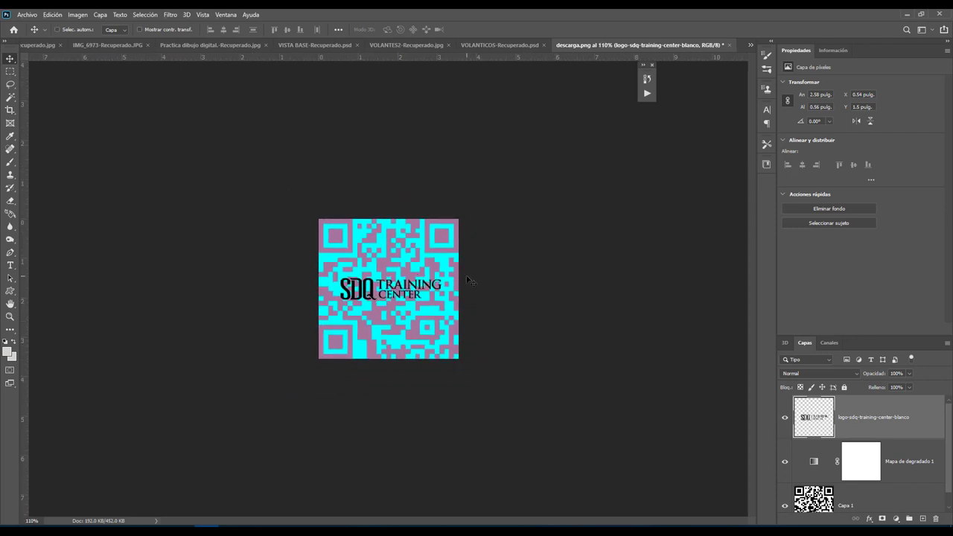
{"action": "key", "text": "ctrl+shift+s"}
Save the image as JPEG codigo Personzalido.jpg in codigo QR at quality 12 (Máxima)
{"action": "left_click", "coordinate": [376, 349]}
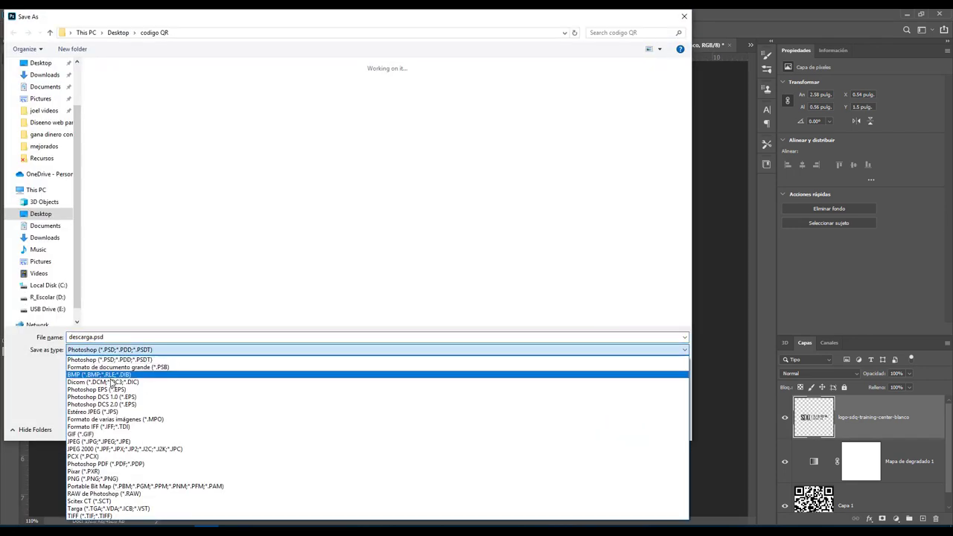
{"action": "left_click", "coordinate": [102, 441]}
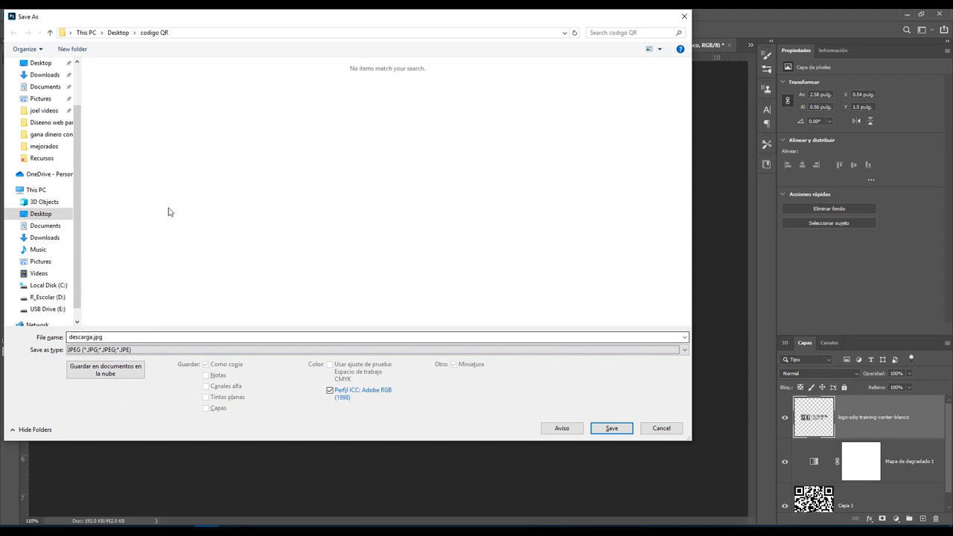
{"action": "left_click", "coordinate": [118, 32]}
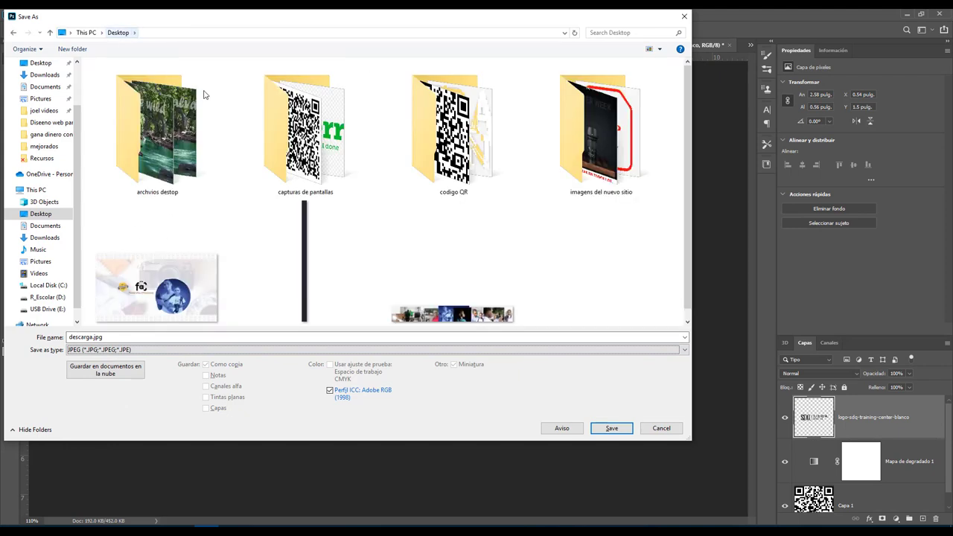
{"action": "left_click", "coordinate": [499, 176]}
{"action": "double_click", "coordinate": [417, 180]}
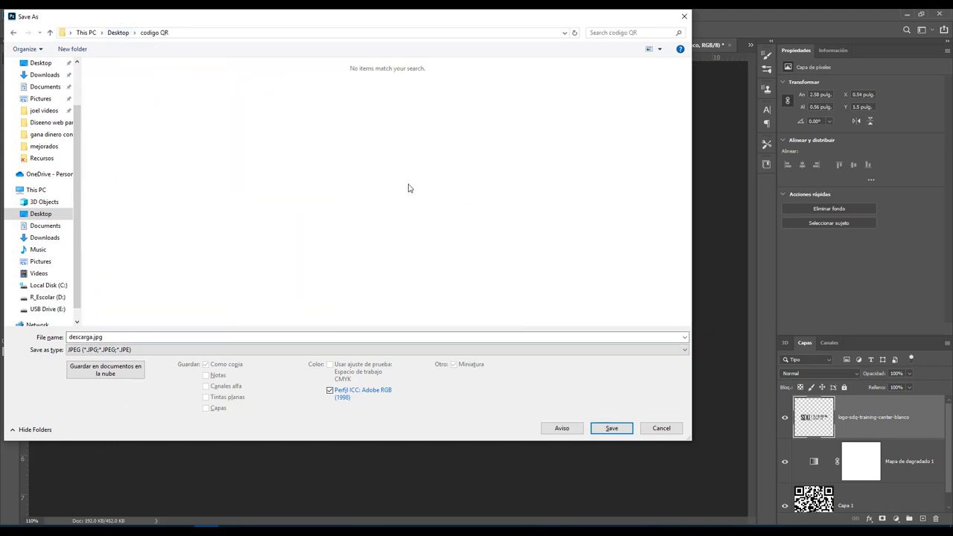
{"action": "double_click", "coordinate": [138, 337]}
{"action": "type", "text": "c"}
{"action": "type", "text": "Personzalido"}
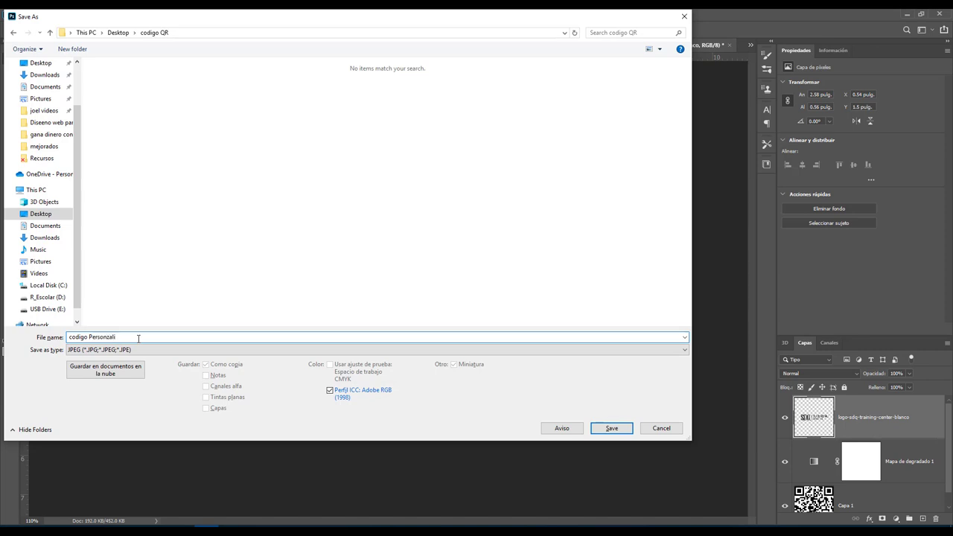
{"action": "key", "text": "Return"}
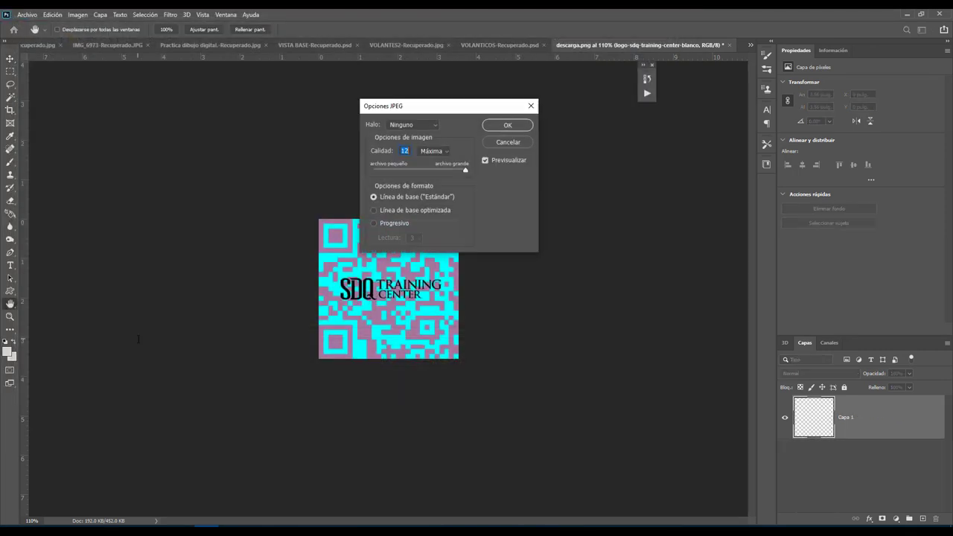
{"action": "key", "text": "Return"}
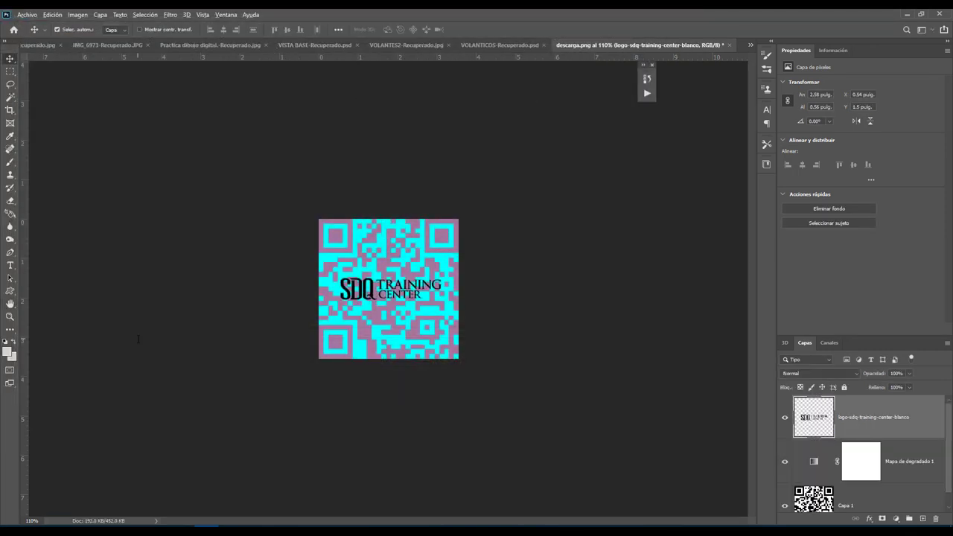
{"action": "key", "text": "alt+Tab"}
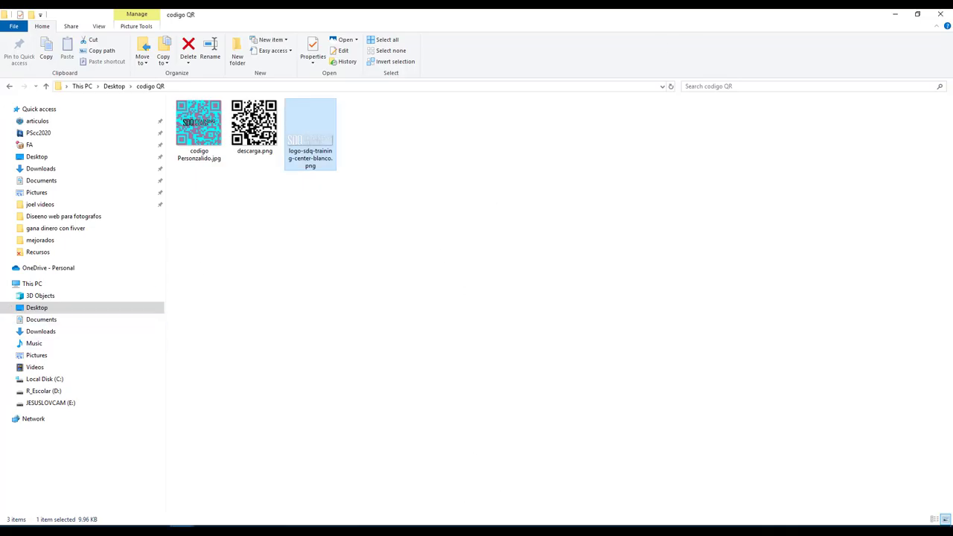
{"action": "key", "text": "alt+Tab"}
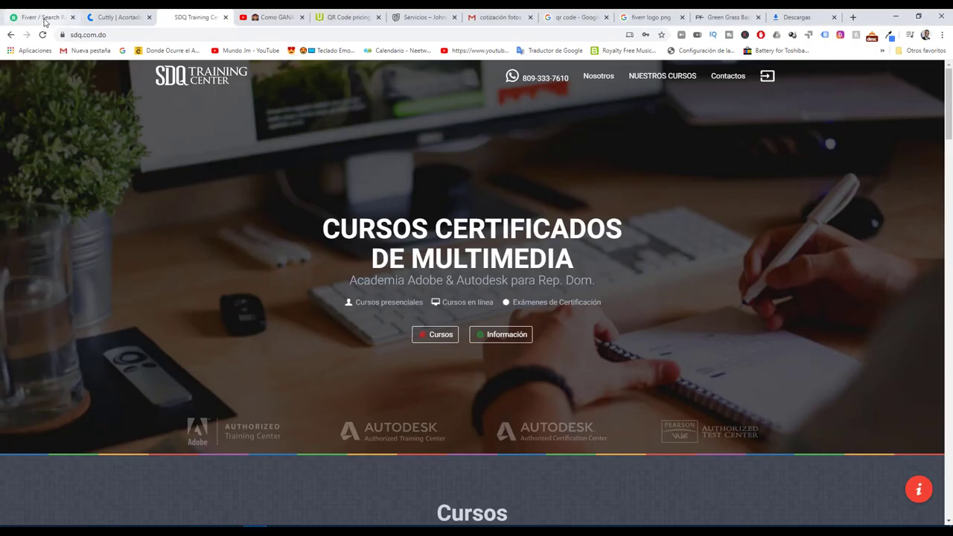
Back in the Fiverr qr code results, open the $5 gig 'I will make qr code, do qr code jobs, qr code design and generation'
{"action": "left_click", "coordinate": [44, 17]}
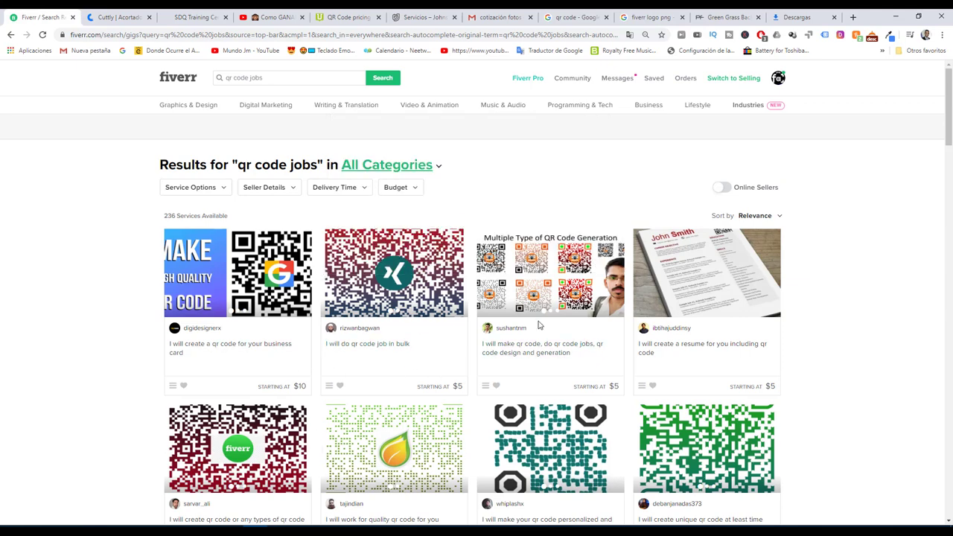
{"action": "scroll", "coordinate": [551, 298], "scroll_direction": "down", "scroll_amount": 1}
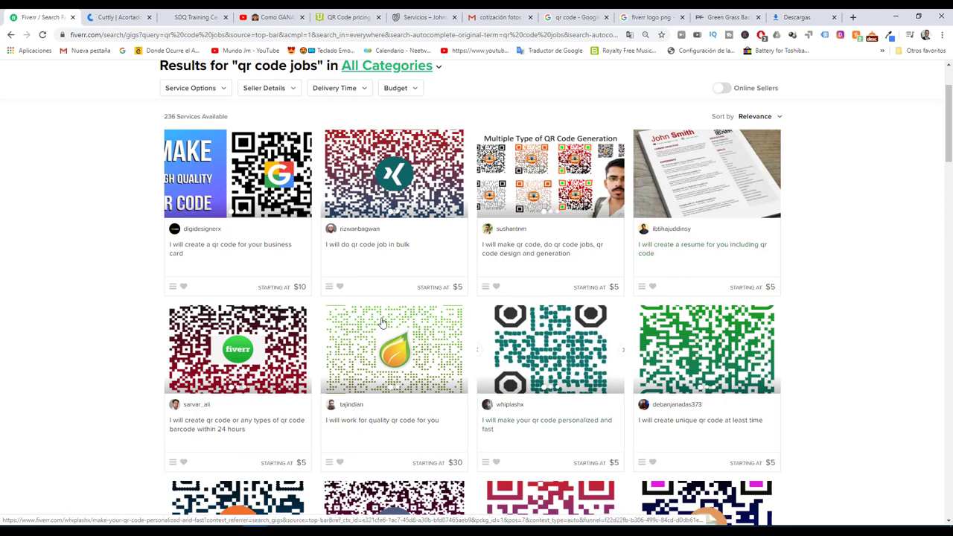
{"action": "left_click", "coordinate": [504, 258]}
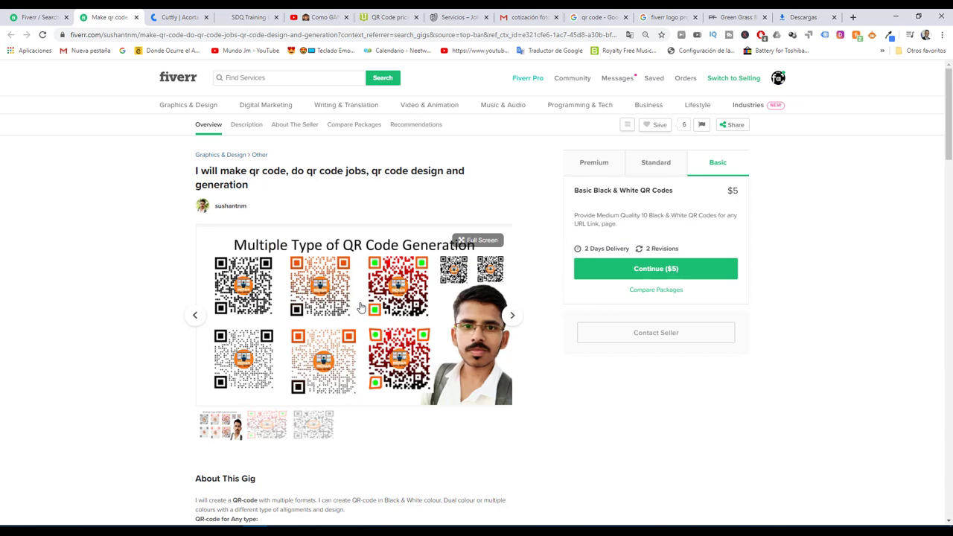
Log out of Fiverr from the avatar's account menu, leaving the $5 QR code gig page showing
{"action": "scroll", "coordinate": [409, 322], "scroll_direction": "down", "scroll_amount": 2}
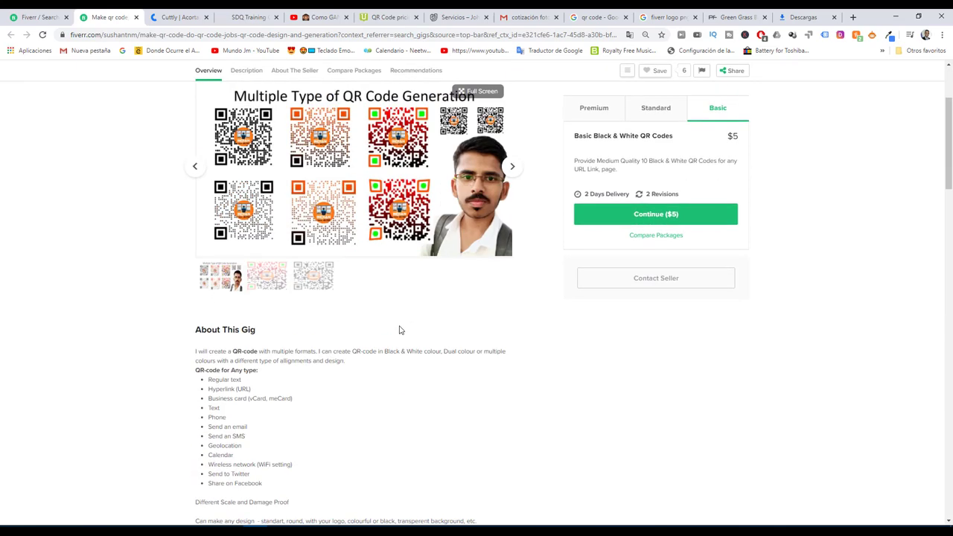
{"action": "scroll", "coordinate": [176, 380], "scroll_direction": "down", "scroll_amount": 1}
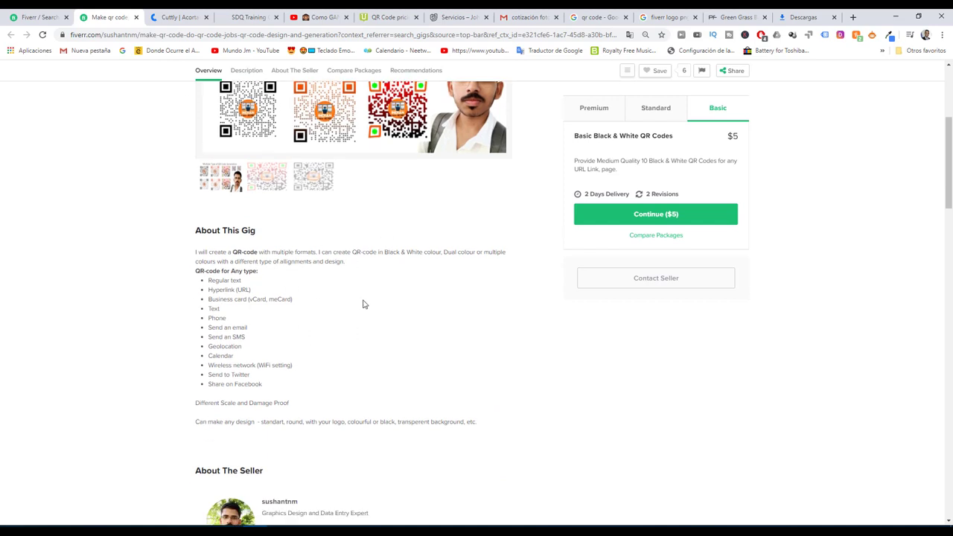
{"action": "scroll", "coordinate": [522, 347], "scroll_direction": "up", "scroll_amount": 2}
{"action": "scroll", "coordinate": [519, 346], "scroll_direction": "up", "scroll_amount": 1}
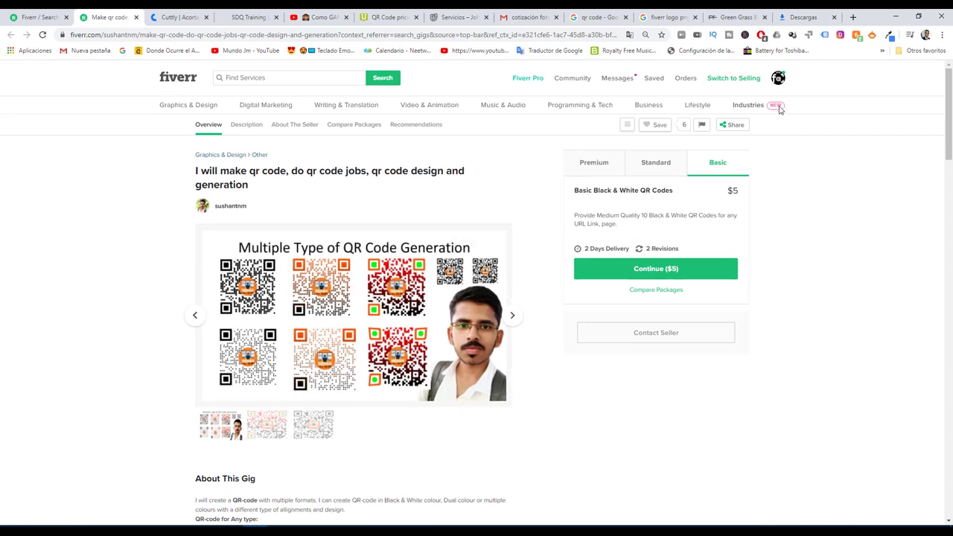
{"action": "left_click", "coordinate": [778, 80]}
{"action": "left_click", "coordinate": [722, 235]}
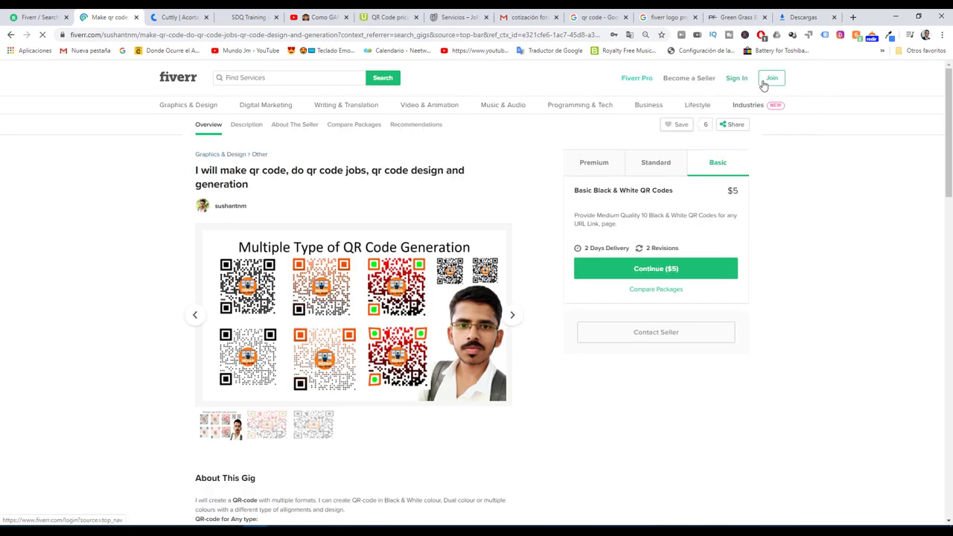
Sign back in to Fiverr with Continue with Google, then switch to the seller dashboard
{"action": "left_click", "coordinate": [770, 81]}
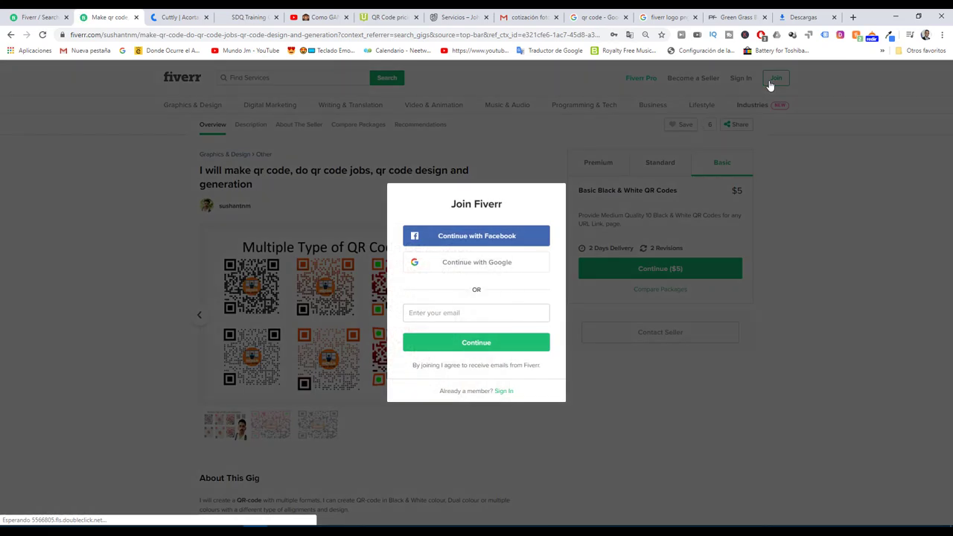
{"action": "left_click", "coordinate": [482, 270]}
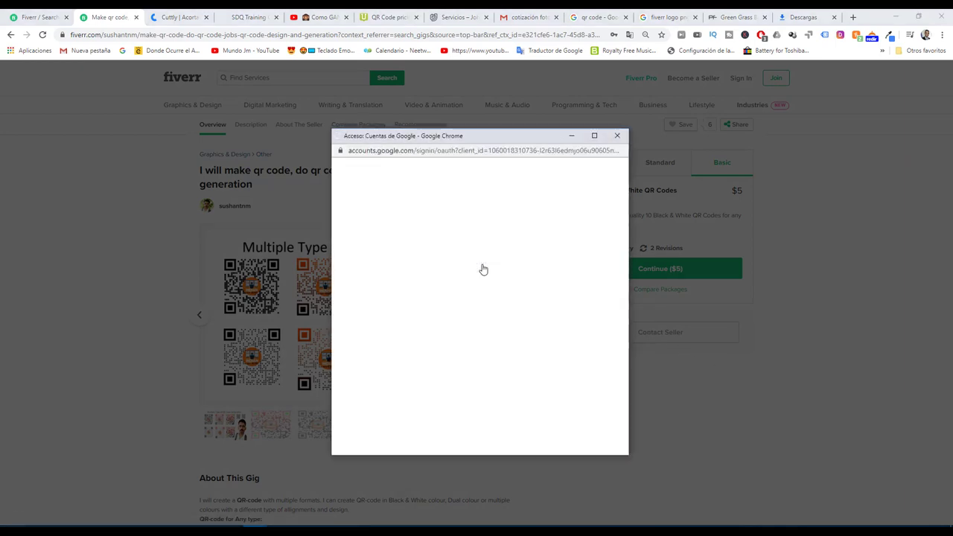
{"action": "left_click", "coordinate": [419, 276]}
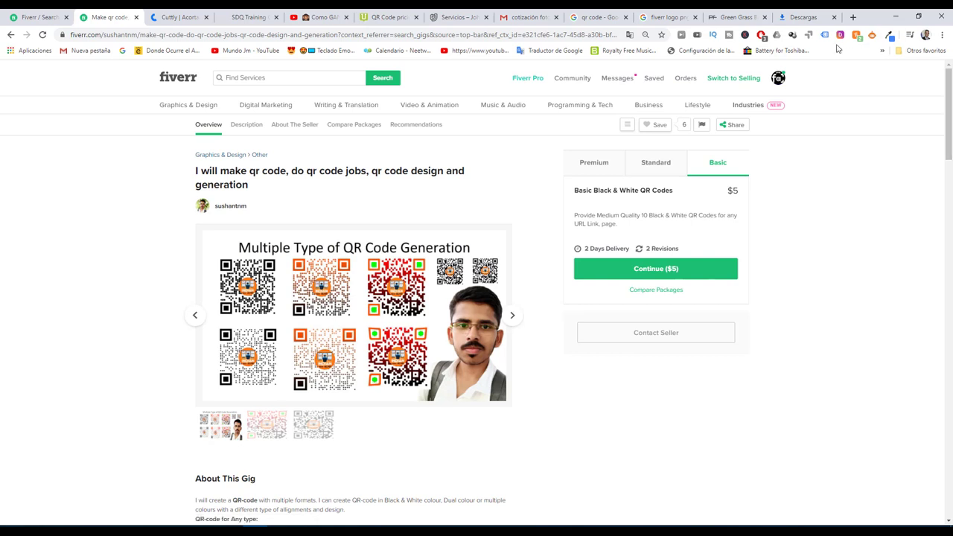
{"action": "left_click", "coordinate": [750, 80]}
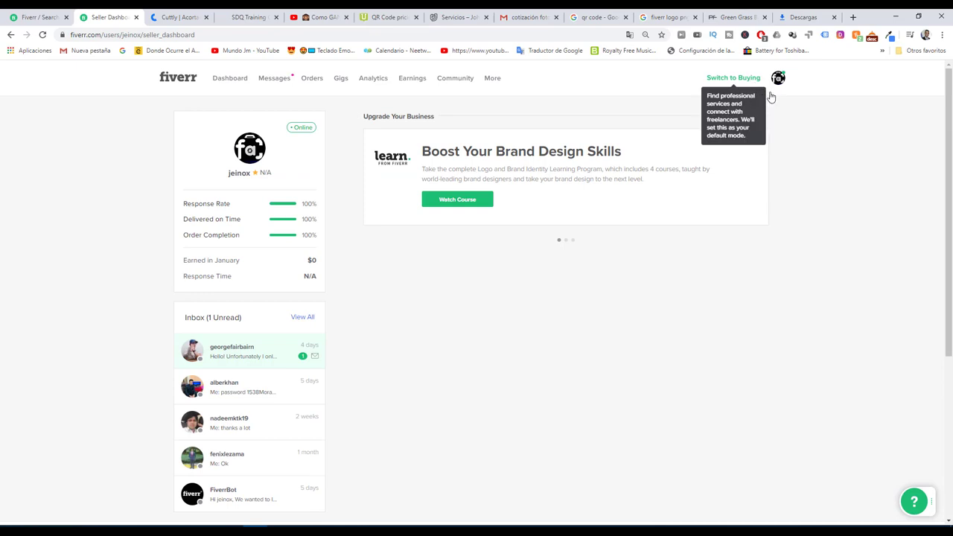
{"action": "left_click", "coordinate": [732, 78]}
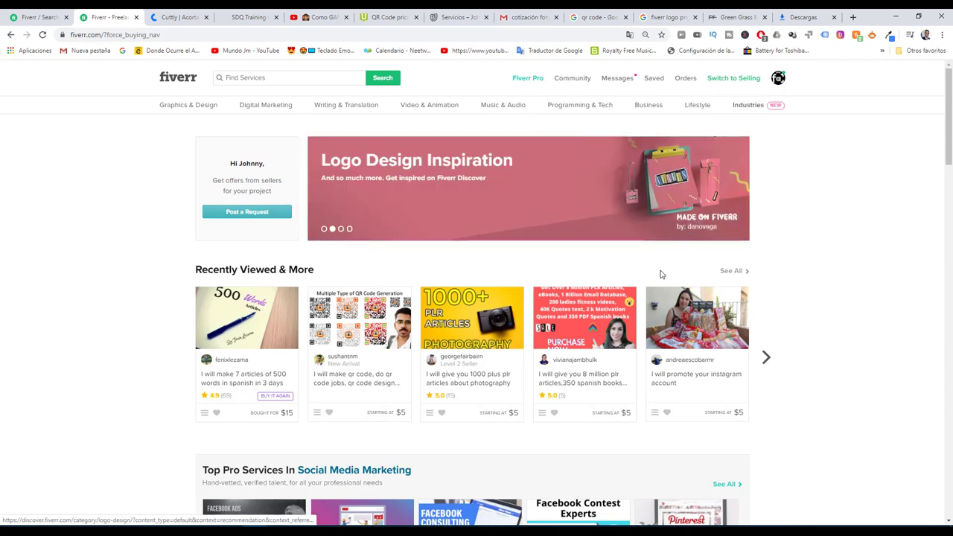
{"action": "left_click", "coordinate": [778, 82]}
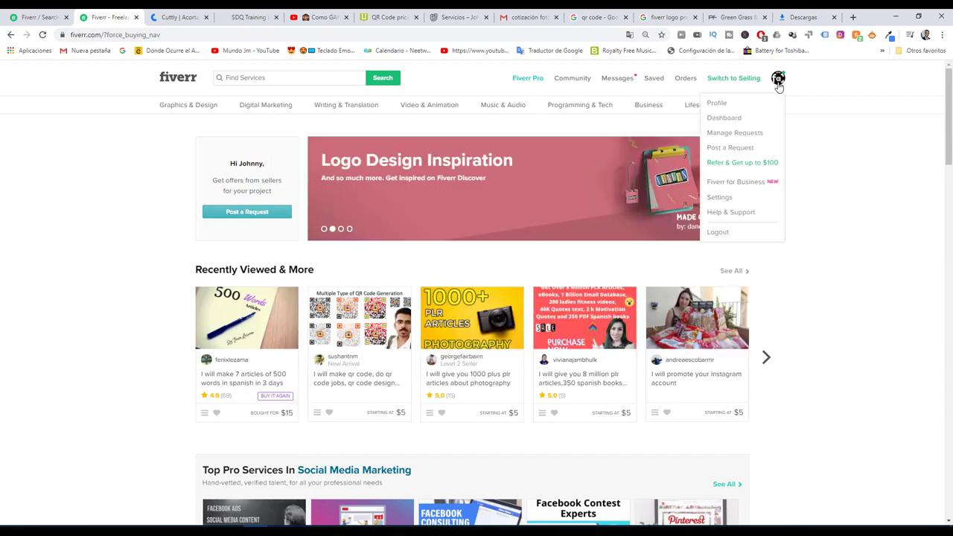
{"action": "left_click", "coordinate": [721, 120]}
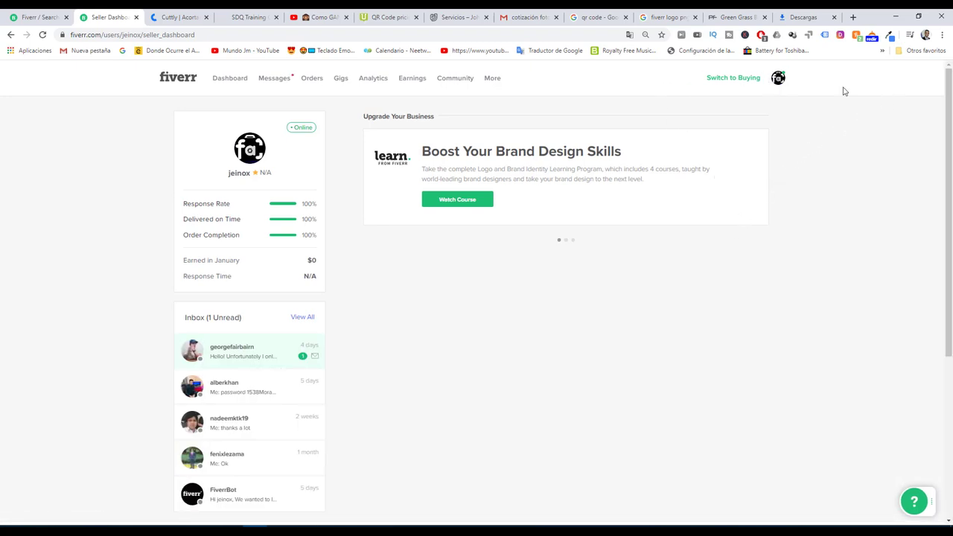
{"action": "scroll", "coordinate": [552, 214], "scroll_direction": "down", "scroll_amount": 5}
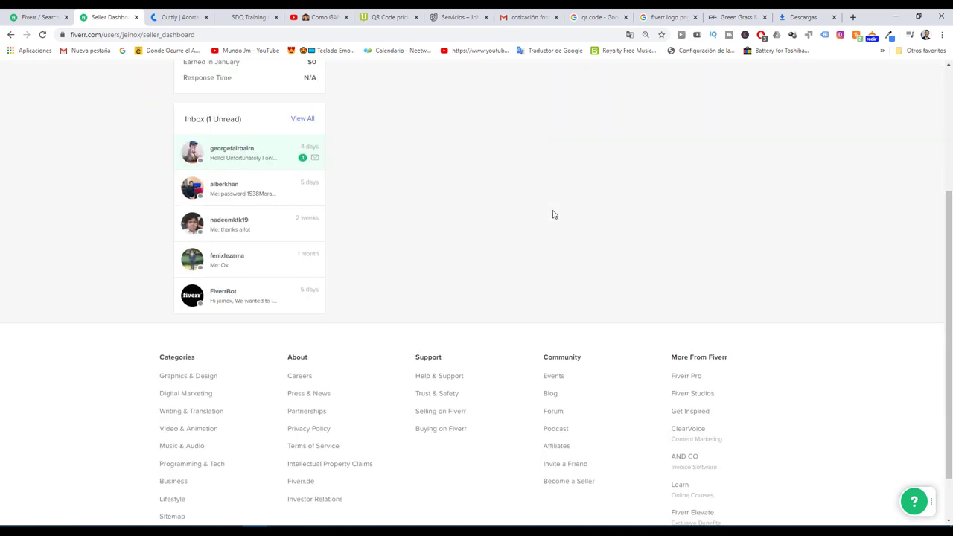
{"action": "scroll", "coordinate": [665, 231], "scroll_direction": "up", "scroll_amount": 4}
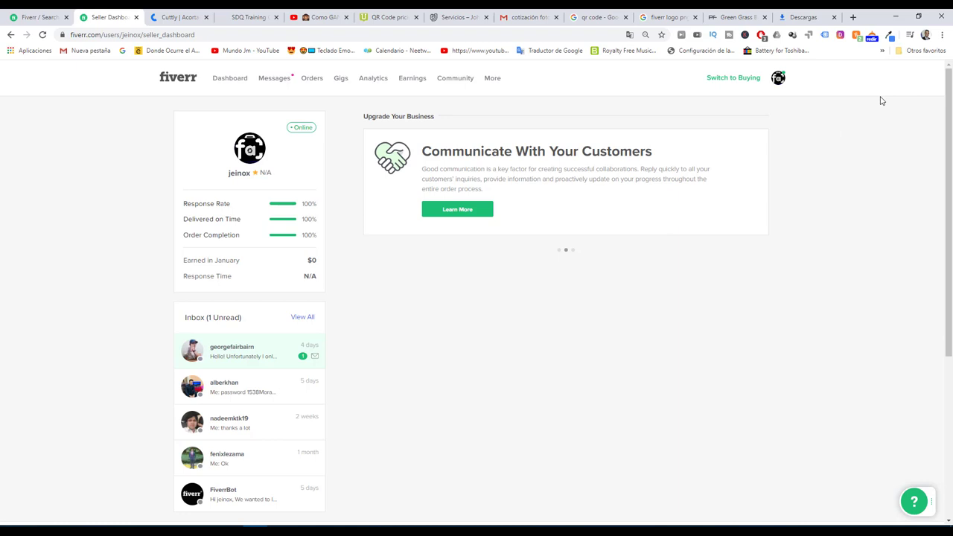
{"action": "left_click", "coordinate": [778, 81]}
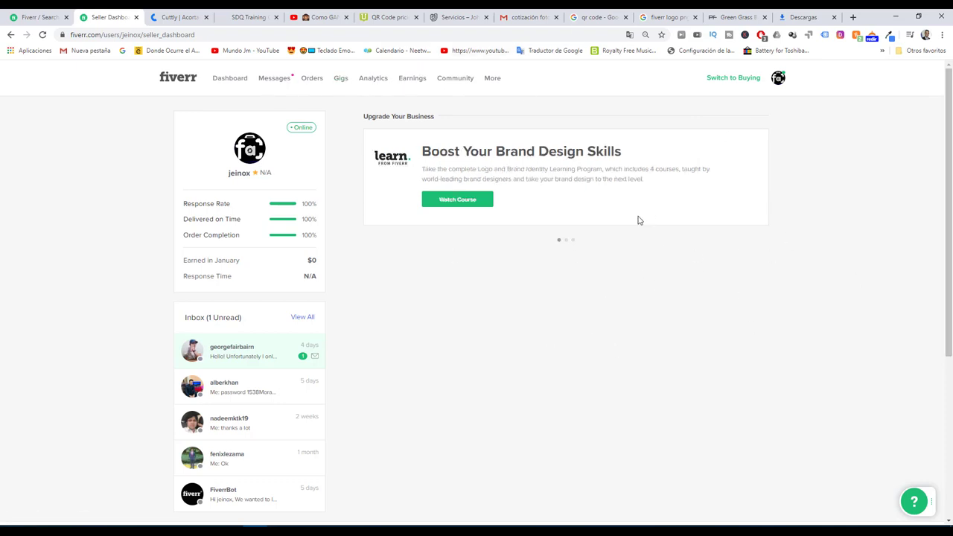
Begin a new gig from the Gigs list and add 'qr codes' as its first search tag
{"action": "left_click", "coordinate": [339, 81]}
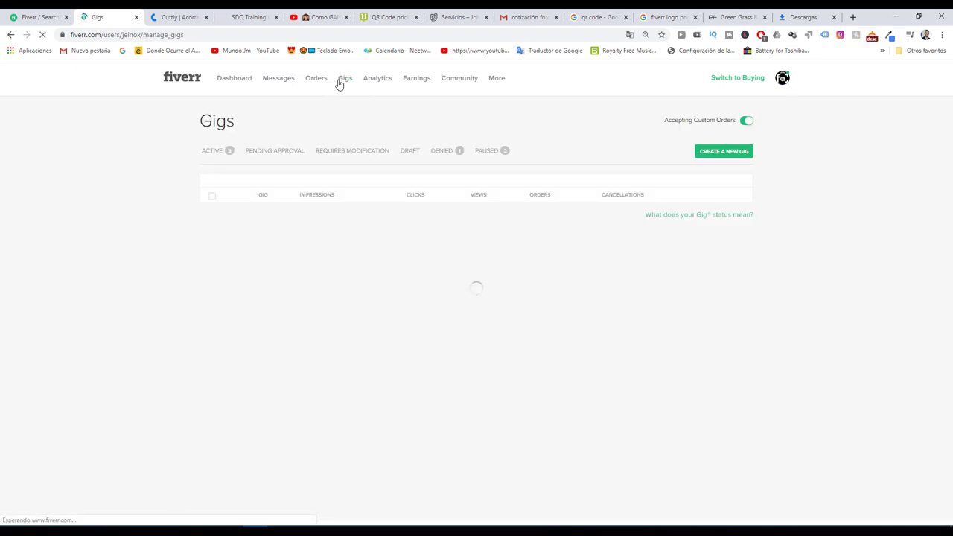
{"action": "left_click", "coordinate": [725, 159]}
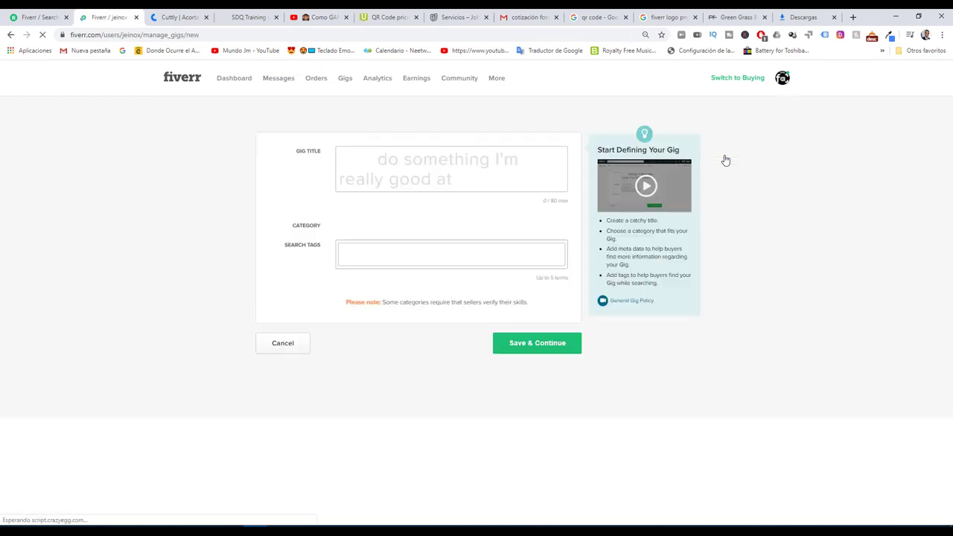
{"action": "left_click", "coordinate": [392, 192]}
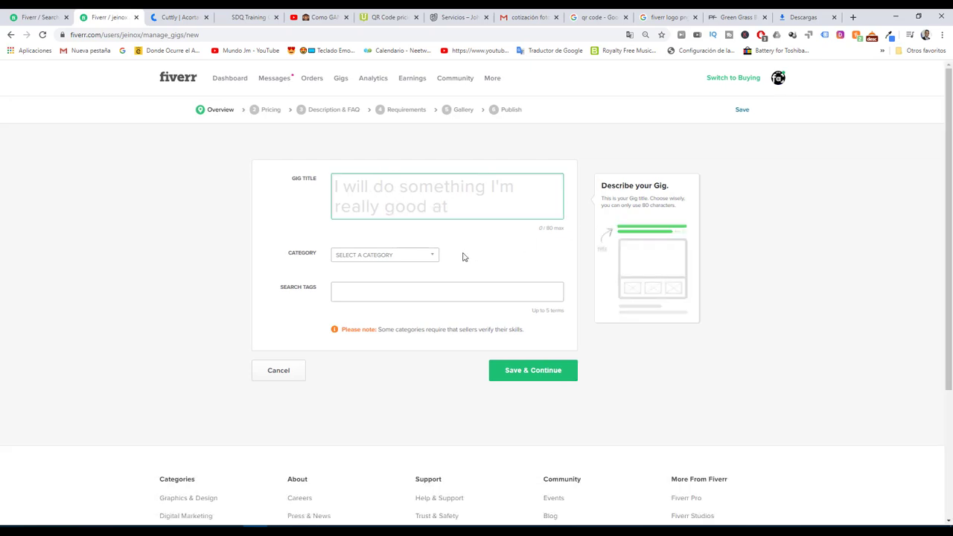
{"action": "left_click", "coordinate": [429, 258]}
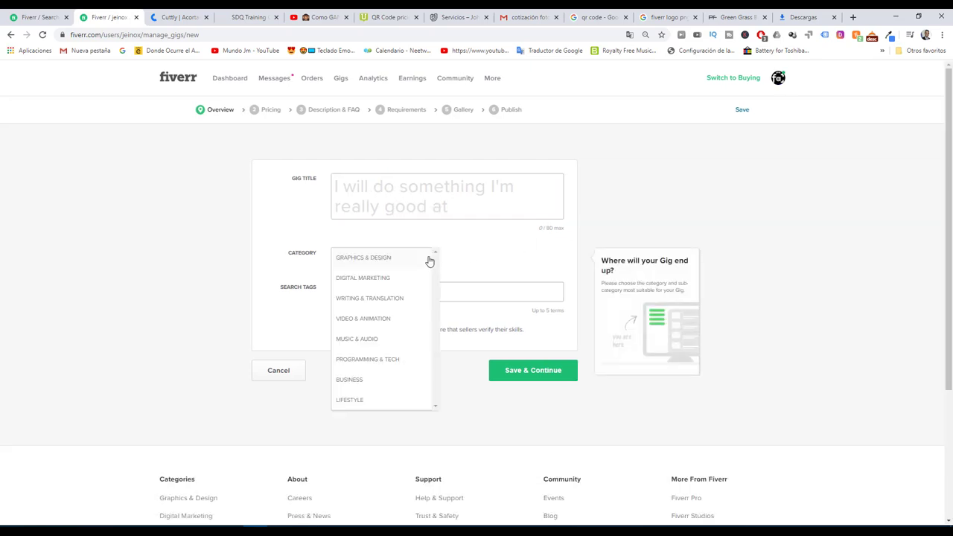
{"action": "left_click", "coordinate": [456, 297]}
{"action": "type", "text": "qr"}
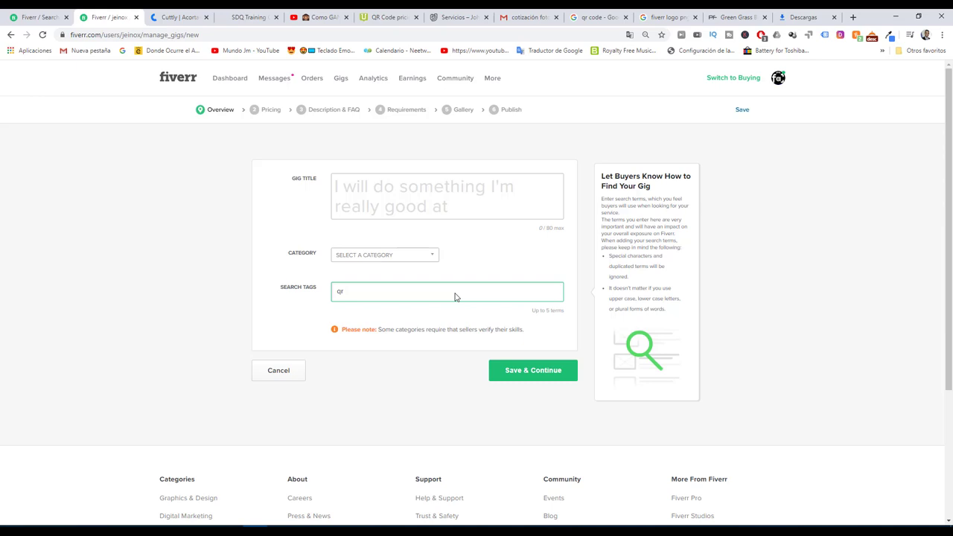
{"action": "type", "text": "c"}
{"action": "left_click", "coordinate": [362, 309]}
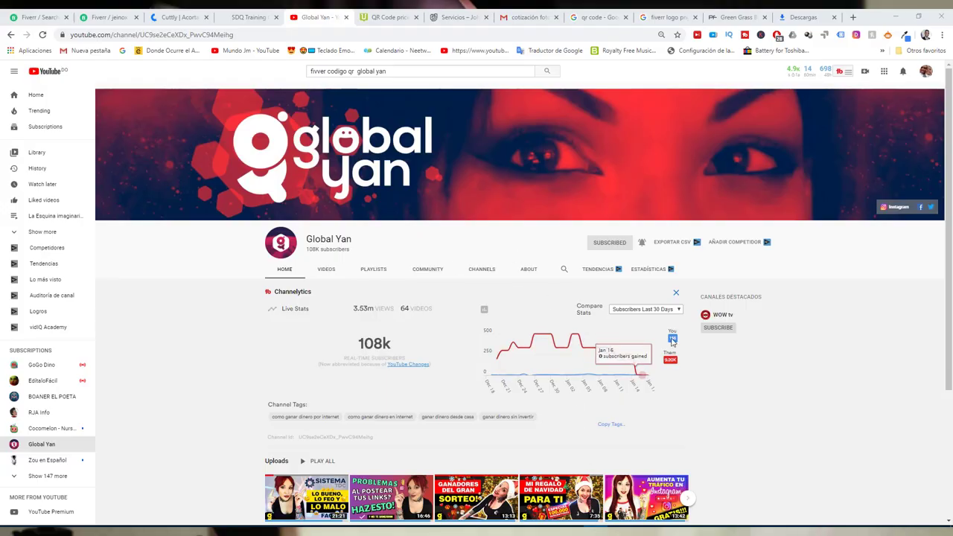
Scroll to the Global Yan channel's uploaded videos and zoom the browser in two levels with Ctrl+plus
{"action": "scroll", "coordinate": [673, 340], "scroll_direction": "down", "scroll_amount": 3}
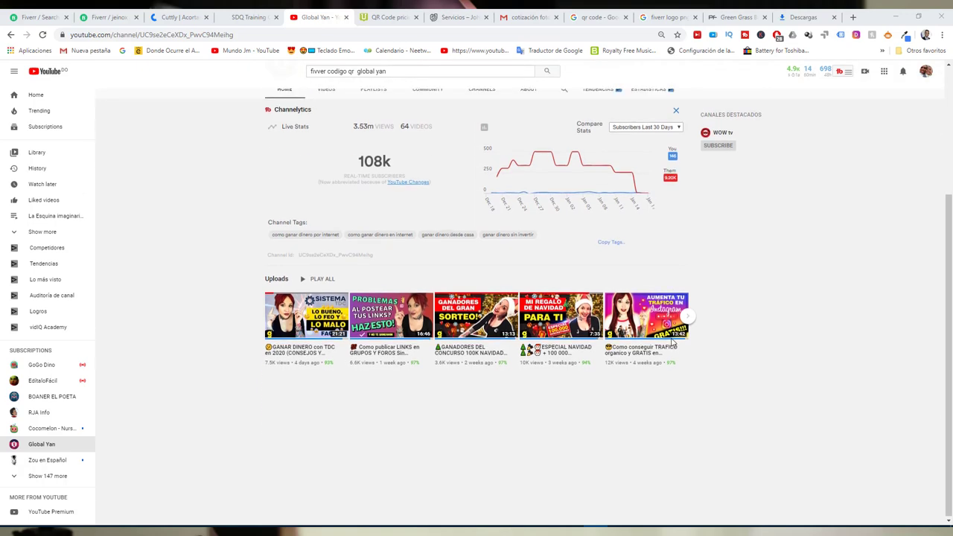
{"action": "scroll", "coordinate": [417, 157], "scroll_direction": "up", "scroll_amount": 2}
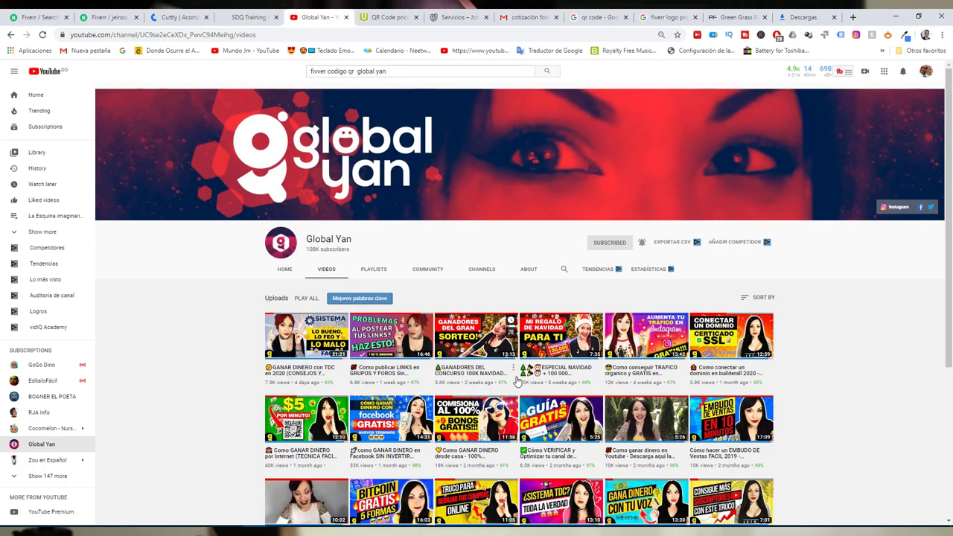
{"action": "scroll", "coordinate": [536, 372], "scroll_direction": "down", "scroll_amount": 2}
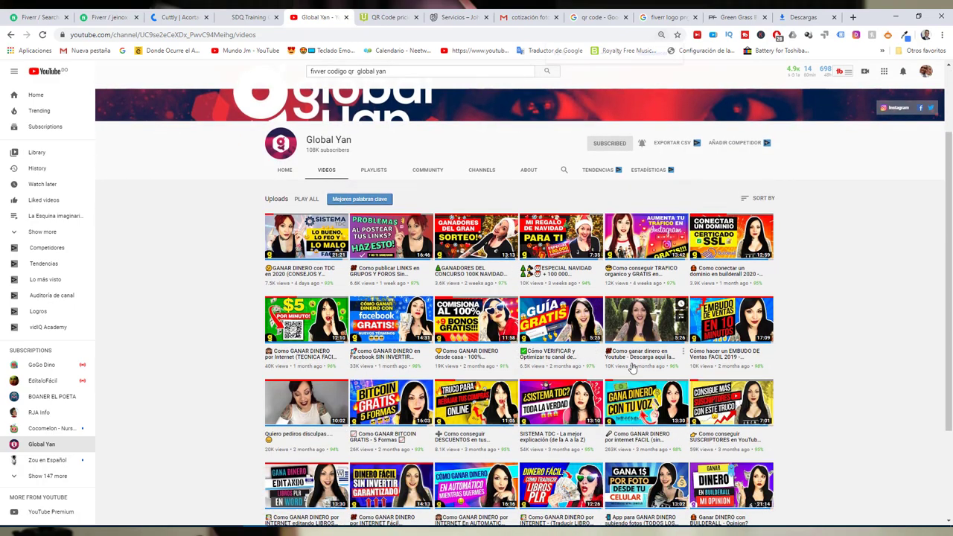
{"action": "key", "text": "ctrl+plus"}
{"action": "key", "text": "ctrl+plus"}
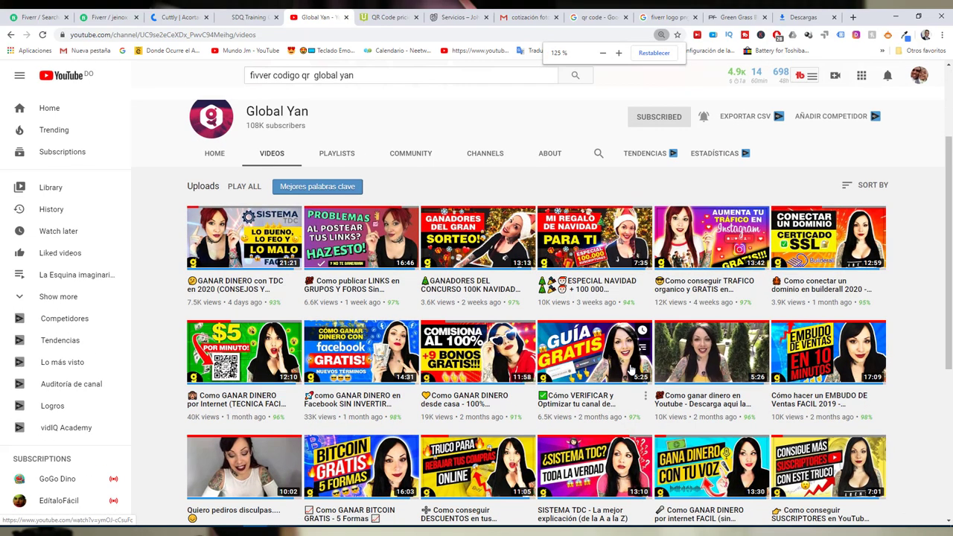
{"action": "key", "text": "ctrl+plus"}
{"action": "key", "text": "ctrl+plus"}
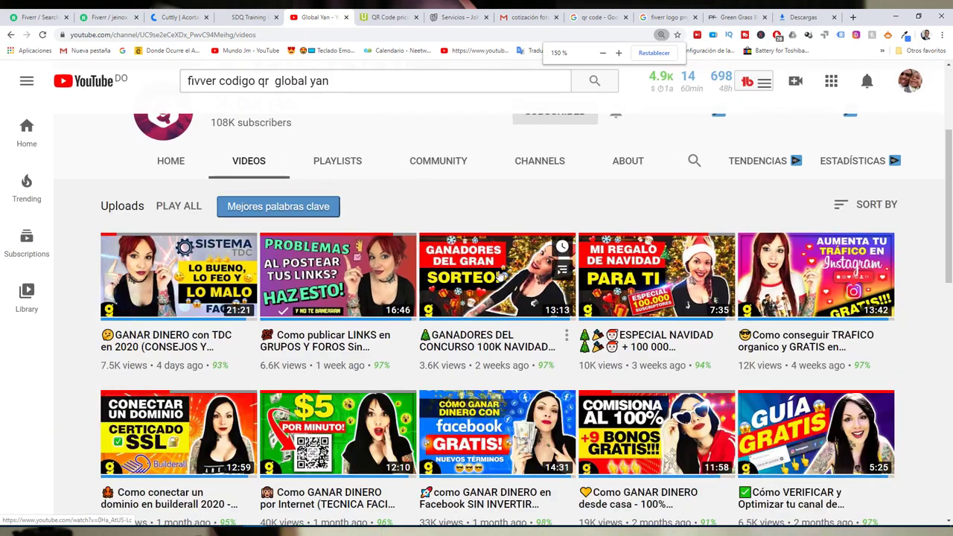